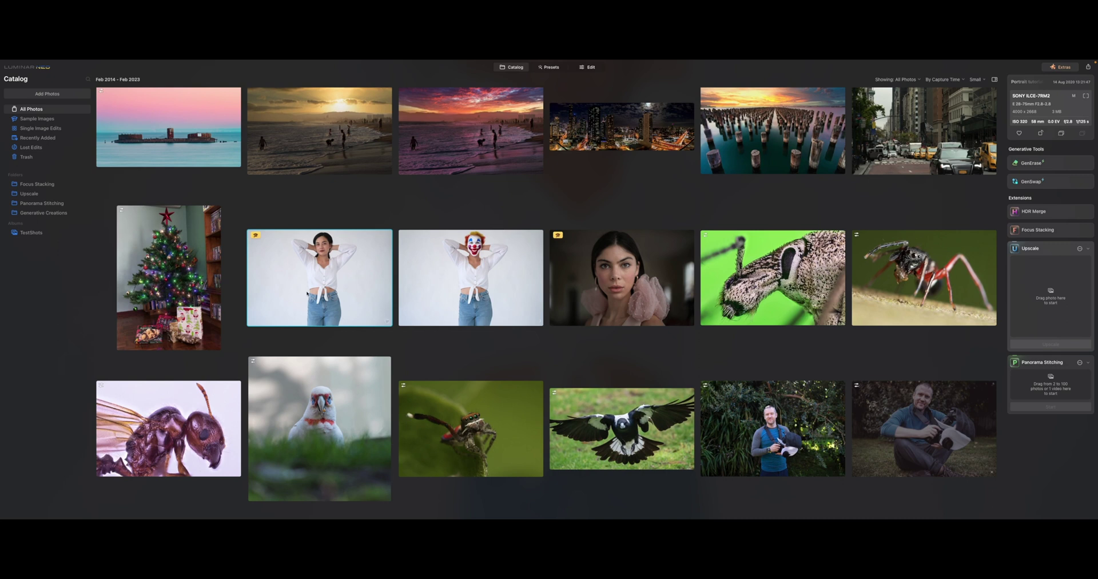
Open the portrait of the woman in the white blouse in GenSwap, mask her head and swap it using "clown head scary".
double_click(329, 274)
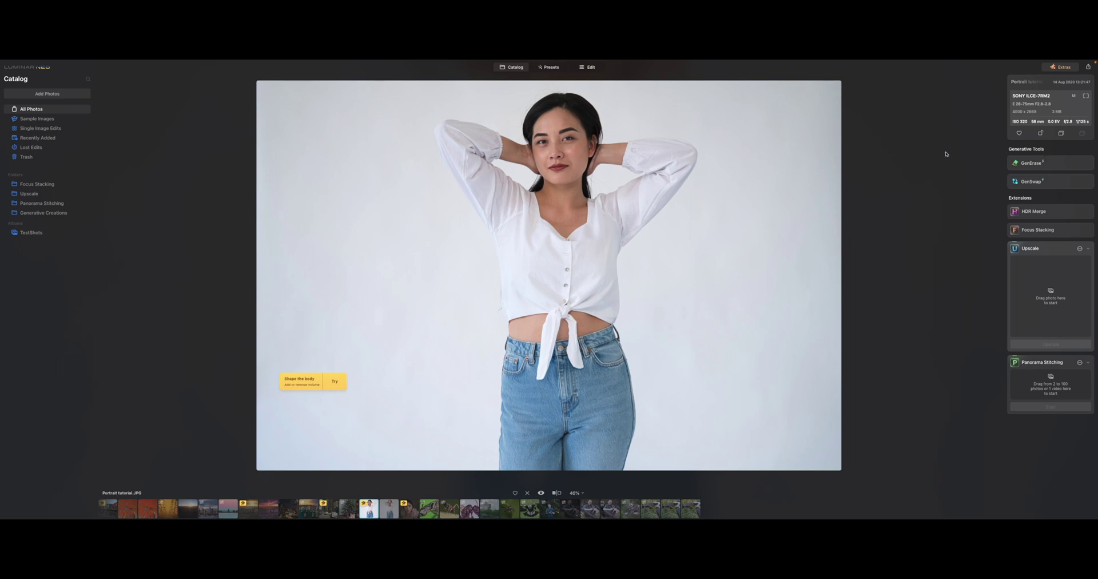
left_click(1031, 182)
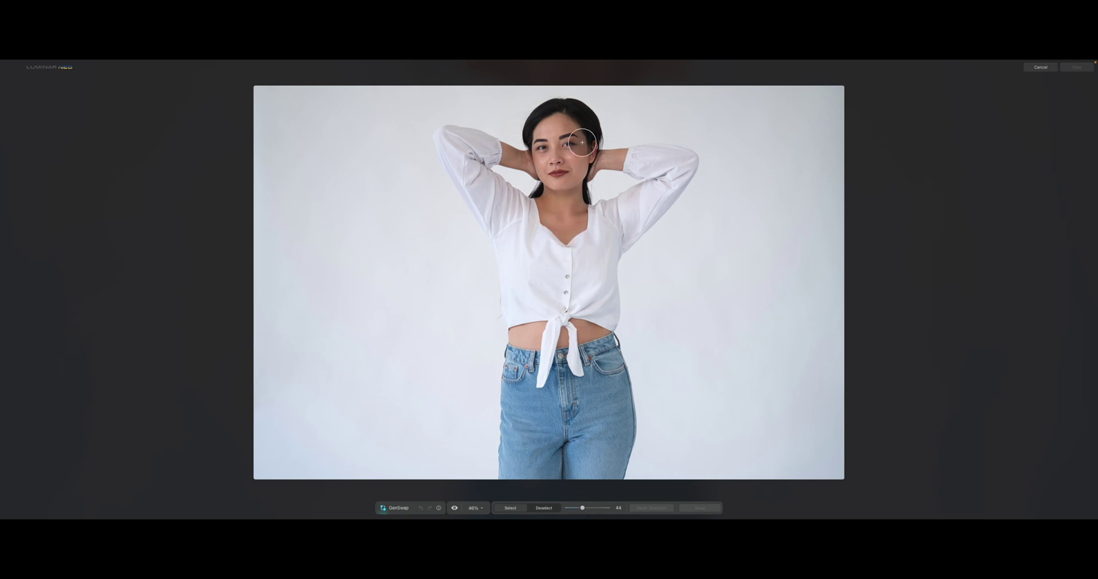
mouse_move(548, 117)
left_mouse_down()
mouse_move(552, 107)
mouse_move(532, 133)
mouse_move(538, 110)
mouse_move(562, 105)
mouse_move(596, 129)
mouse_move(583, 195)
mouse_move(536, 186)
mouse_move(546, 164)
mouse_move(532, 137)
mouse_move(538, 130)
mouse_move(563, 172)
mouse_move(566, 133)
left_mouse_up()
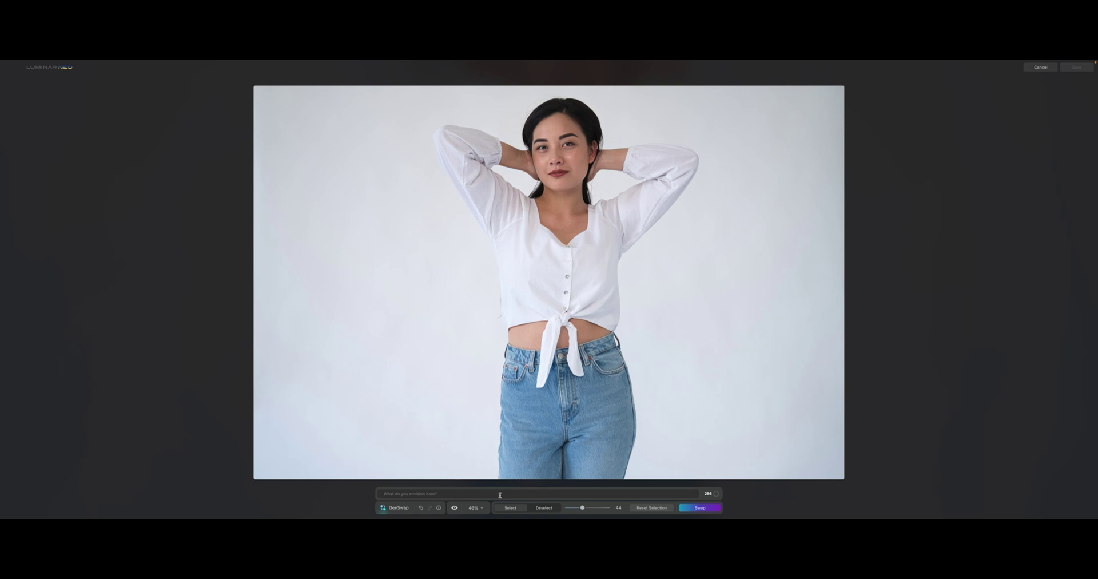
left_click(470, 494)
left_click(698, 507)
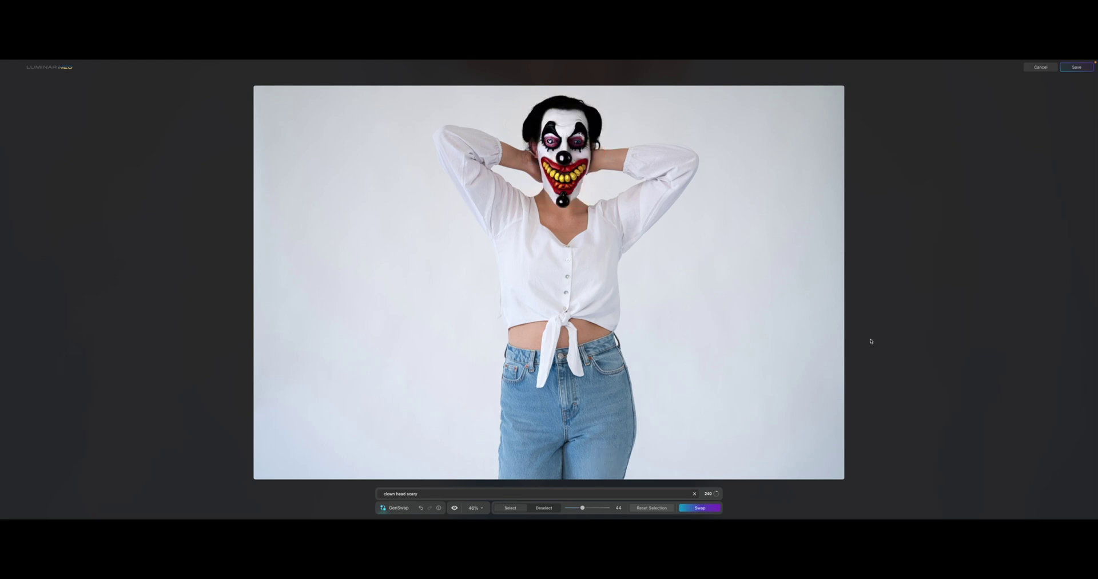
Inspect the generated clown face at 100% zoom.
left_click(478, 508)
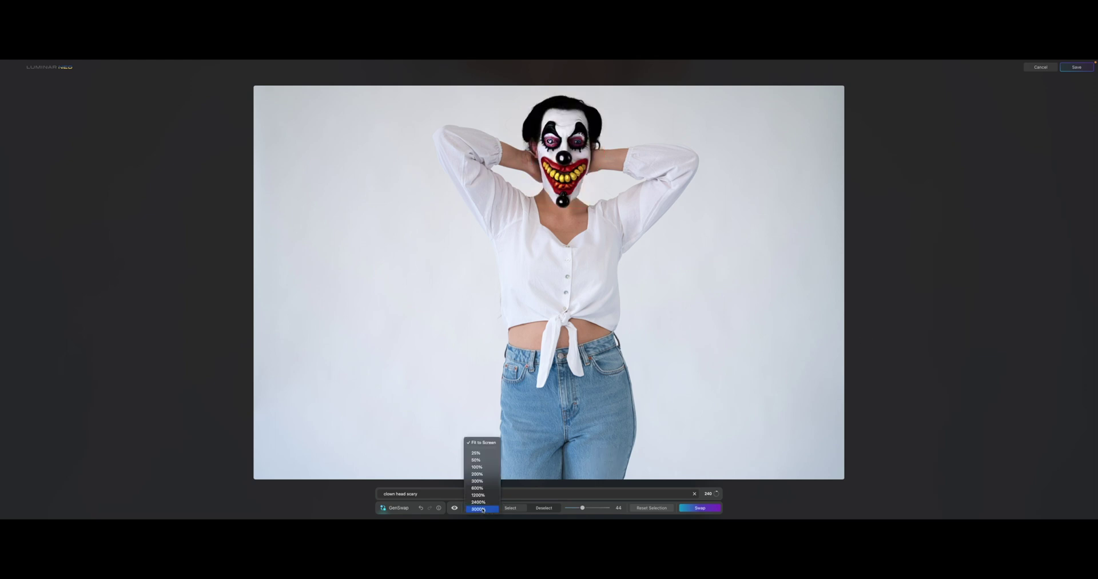
left_click(485, 468)
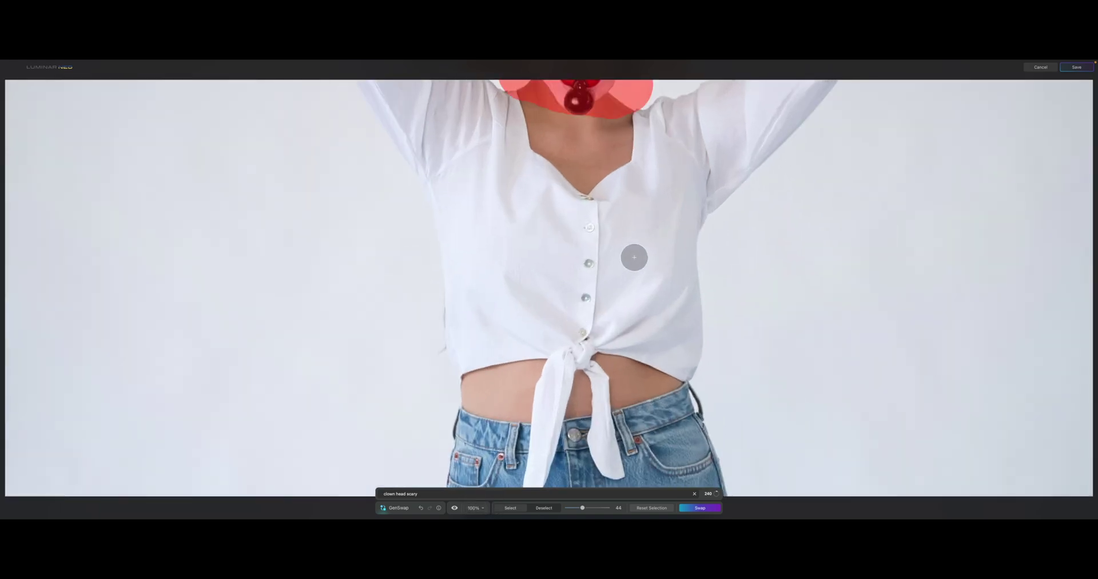
scroll(549, 246, "up", 5)
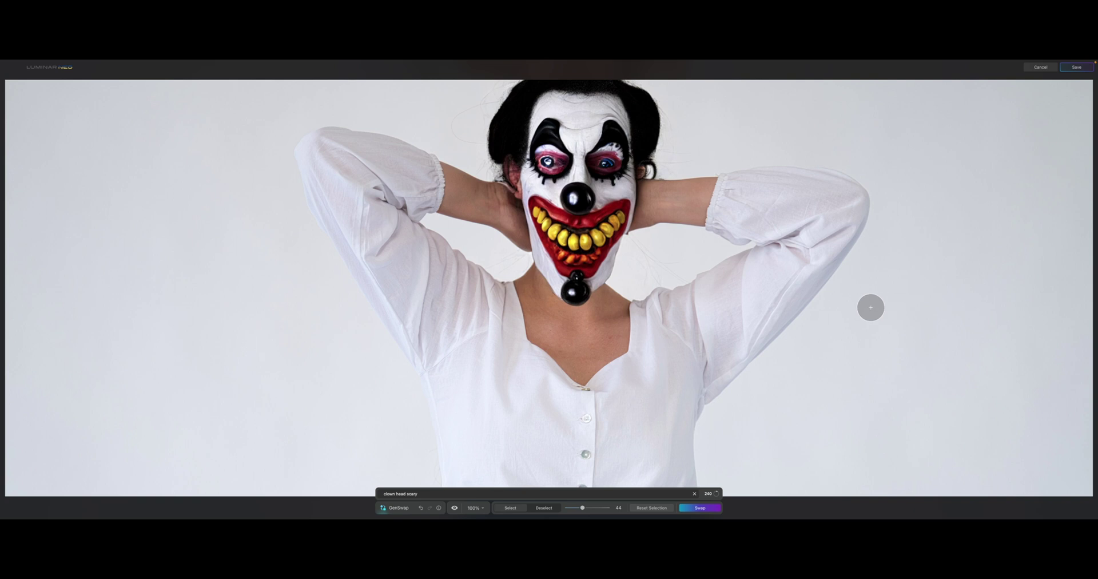
scroll(698, 275, "up", 2)
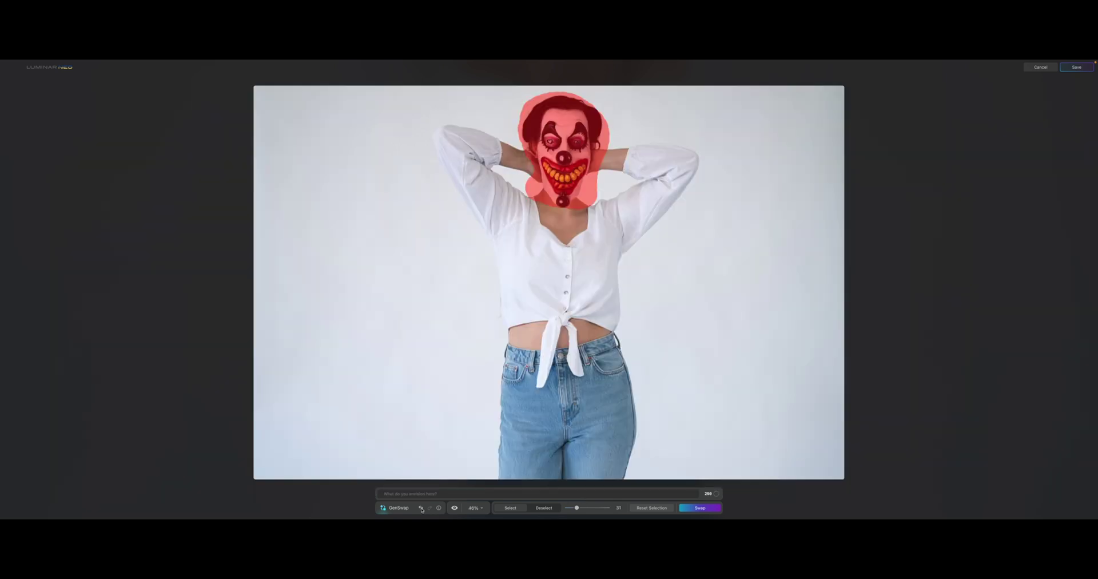
Compare the clown swap with the original portrait and leave GenSwap without saving.
left_click(421, 508)
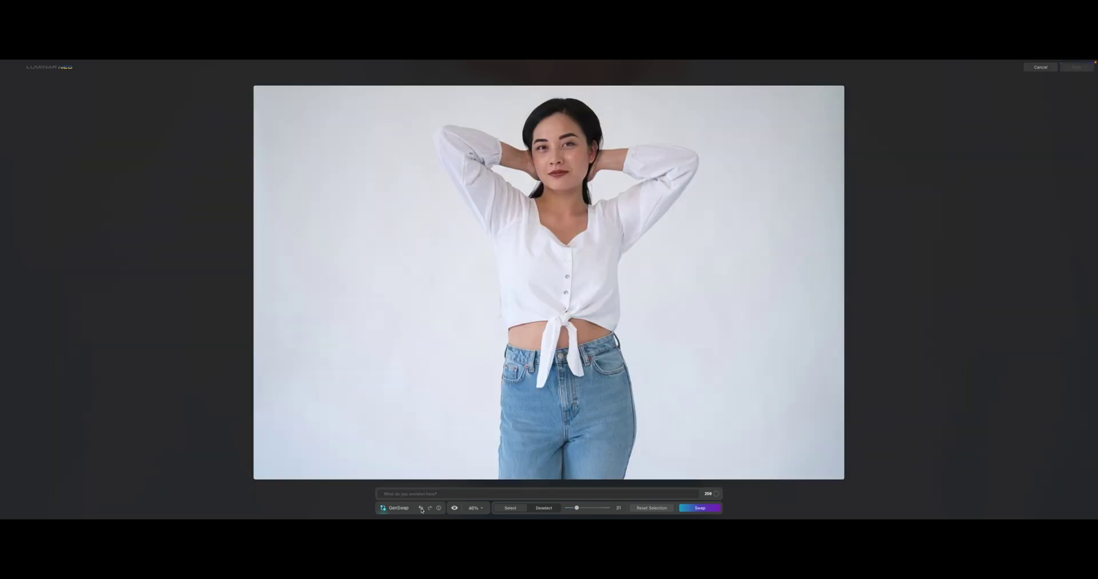
left_click(430, 507)
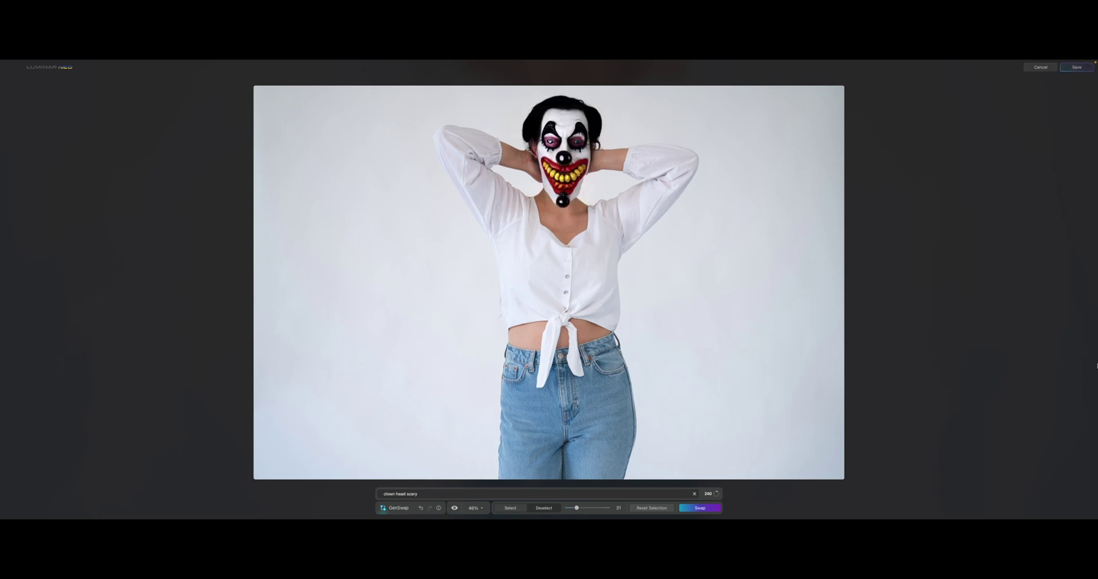
left_click(423, 508)
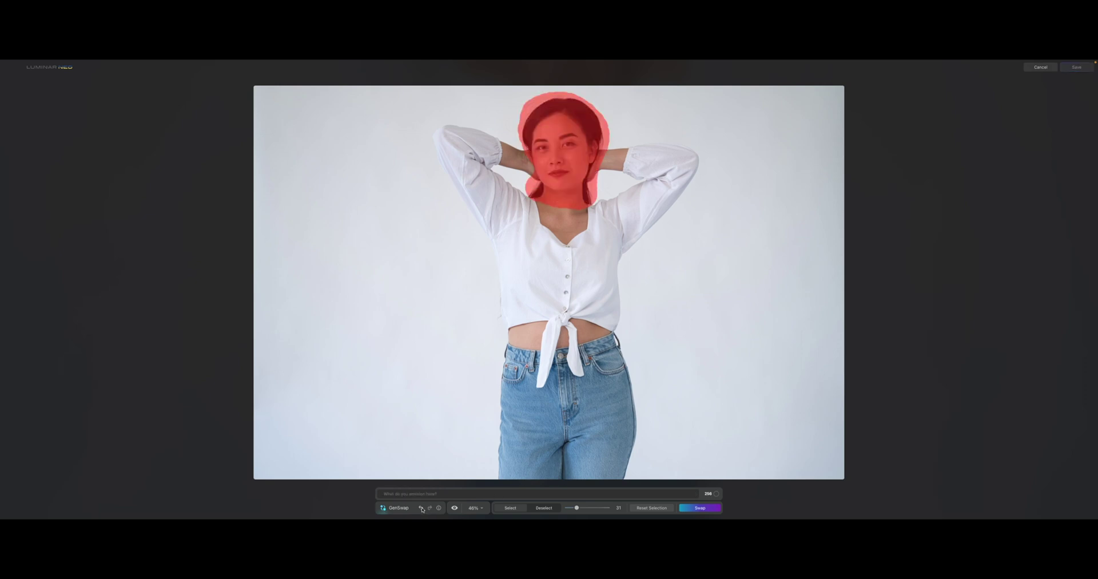
left_click(430, 507)
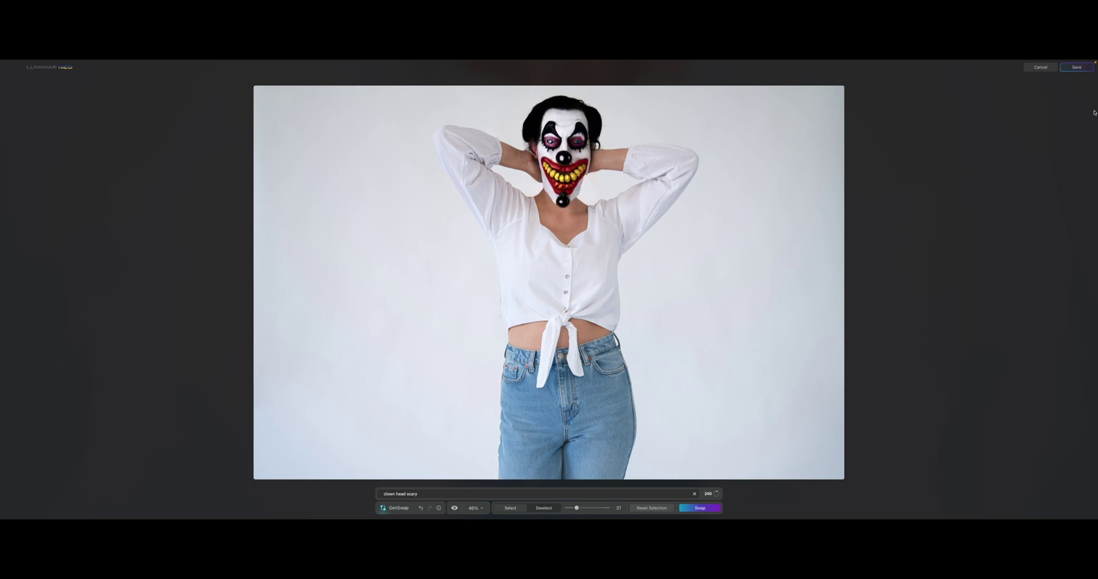
left_click(1041, 67)
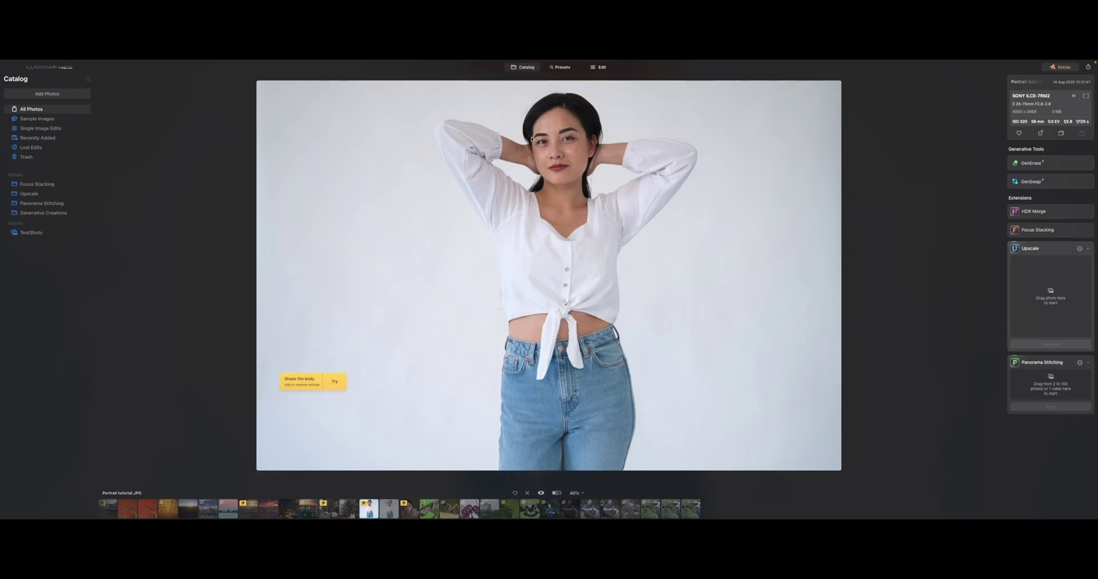
Reopen GenSwap on the portrait, mask the white blouse and swap it using "blue jacket with hearts".
left_click(1035, 182)
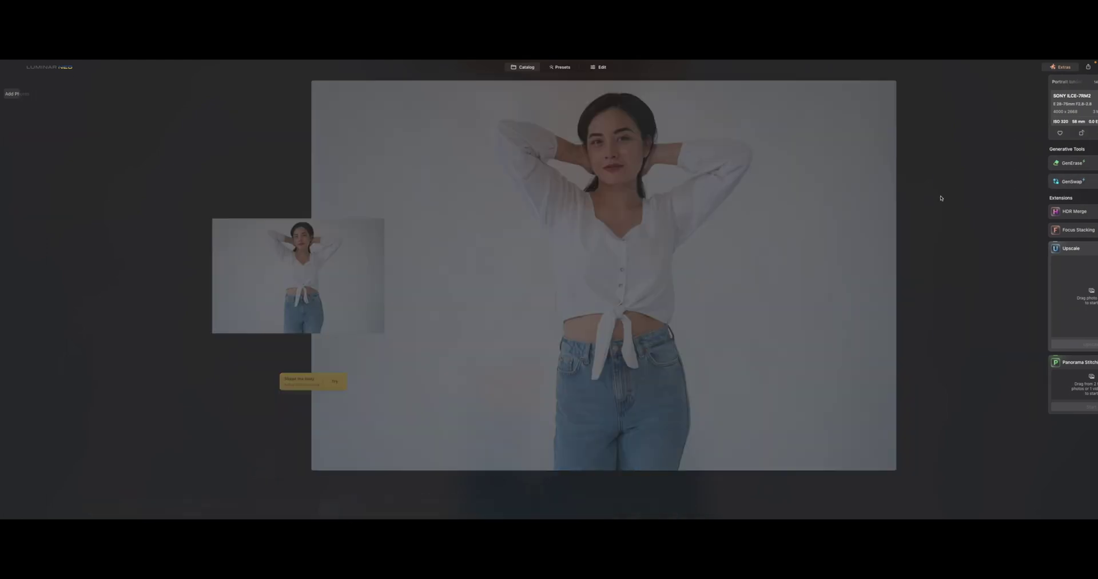
key("bracketright")
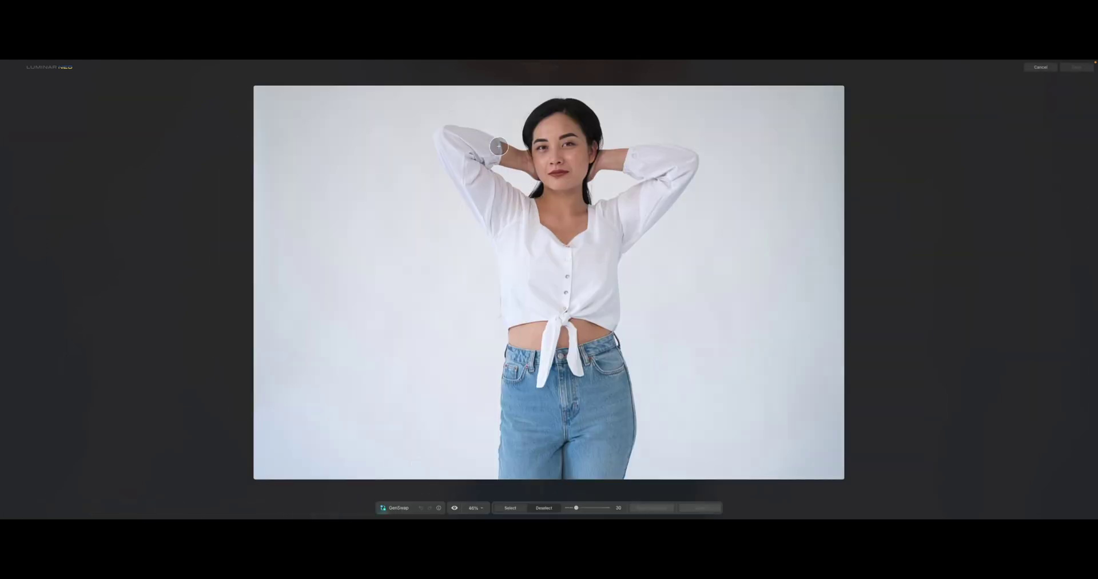
mouse_move(495, 141)
left_mouse_down()
mouse_move(486, 135)
mouse_move(439, 134)
mouse_move(465, 173)
mouse_move(472, 148)
mouse_move(484, 164)
mouse_move(484, 148)
mouse_move(447, 144)
mouse_move(492, 208)
mouse_move(444, 155)
mouse_move(501, 253)
mouse_move(501, 325)
mouse_move(553, 315)
mouse_move(539, 383)
mouse_move(565, 314)
mouse_move(579, 375)
mouse_move(573, 319)
mouse_move(610, 330)
mouse_move(619, 251)
mouse_move(694, 164)
mouse_move(674, 149)
mouse_move(633, 152)
mouse_move(637, 186)
mouse_move(506, 198)
left_mouse_up()
key("bracketright")
key("bracketright")
key("bracketright")
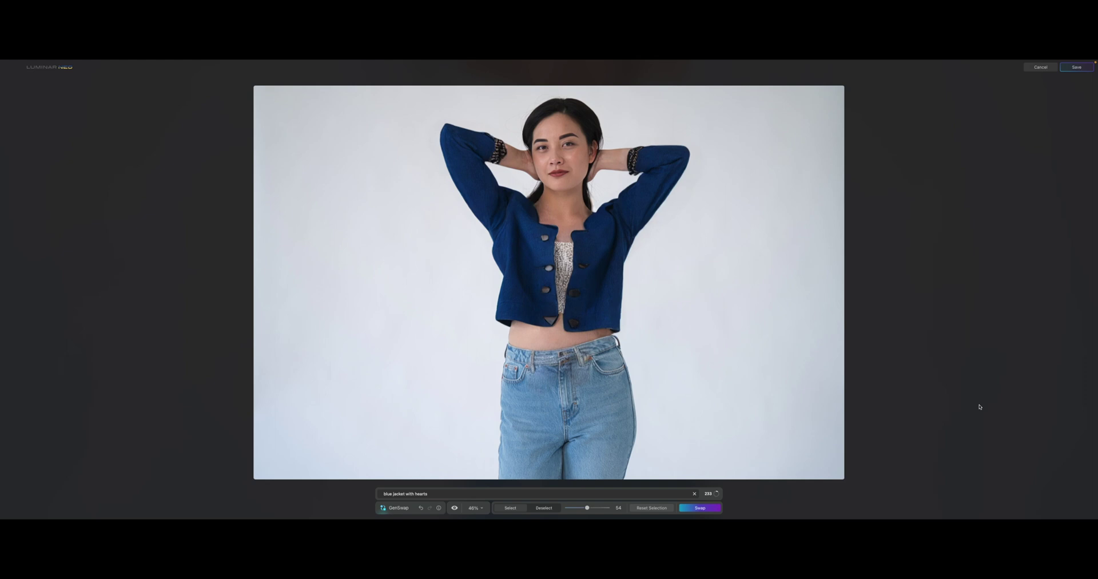
left_click(625, 479)
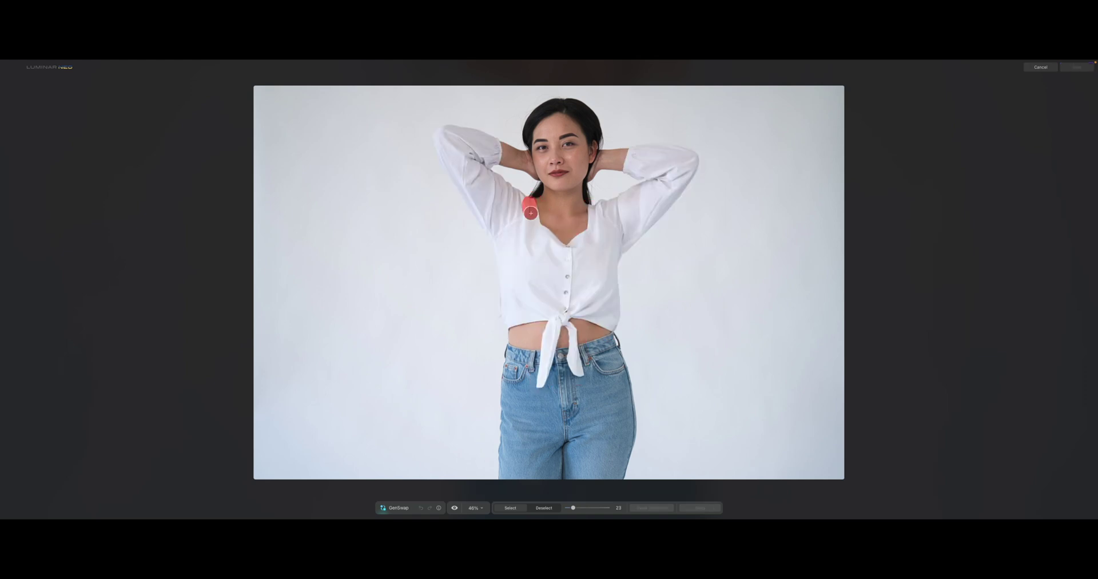
Mask the whole blouse including sleeves and waist knot, and swap it using "long grey jacket".
mouse_move(526, 201)
left_mouse_down()
mouse_move(551, 241)
mouse_move(574, 243)
mouse_move(566, 228)
mouse_move(555, 244)
mouse_move(650, 180)
mouse_move(629, 167)
mouse_move(652, 210)
mouse_move(612, 318)
mouse_move(507, 322)
mouse_move(492, 142)
mouse_move(489, 230)
mouse_move(517, 198)
mouse_move(495, 147)
mouse_move(551, 326)
mouse_move(537, 365)
mouse_move(603, 304)
mouse_move(597, 274)
left_mouse_up()
scroll(483, 457, "up", 5)
left_click_drag(573, 507, 592, 507)
scroll(485, 311, "up", 3)
scroll(485, 310, "down", 3)
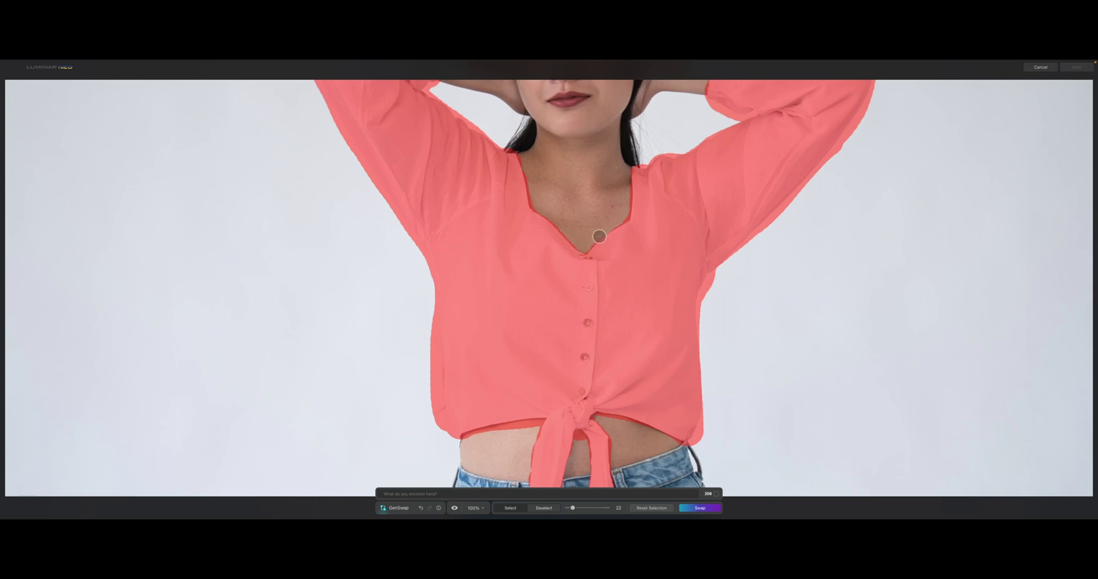
scroll(599, 236, "down", 5)
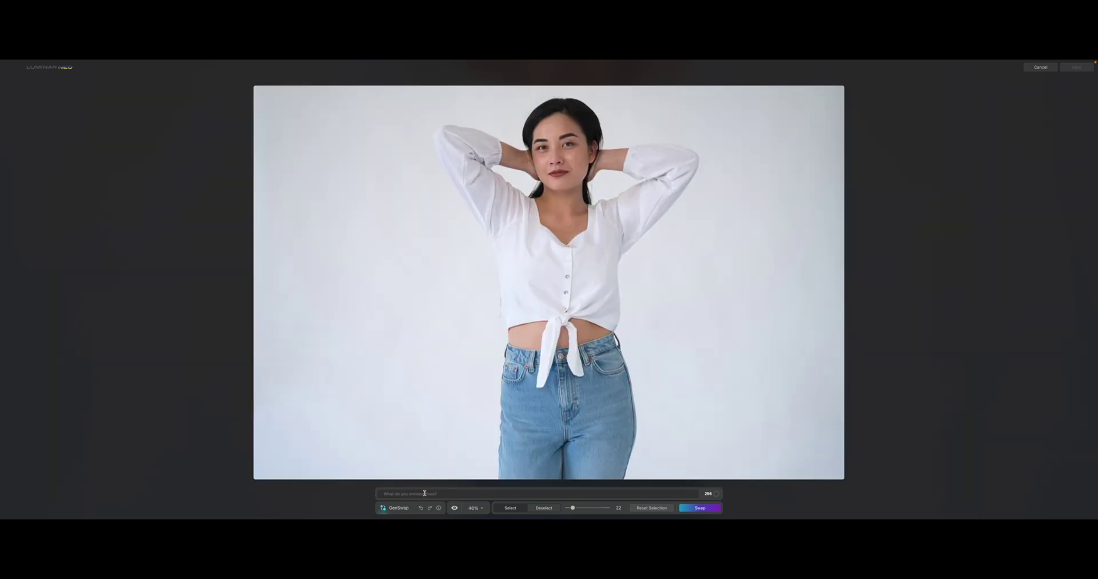
type("long grey jacket")
key("Return")
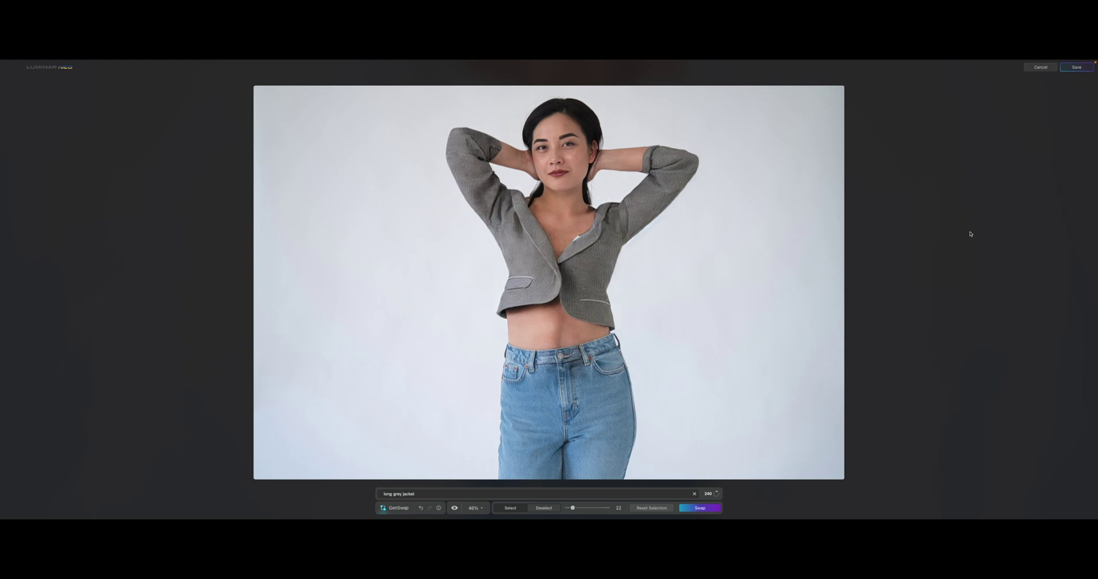
Compare the grey jacket swap with the original blouse and discard the GenSwap edit.
left_click(420, 508)
left_click(429, 508)
left_click(420, 508)
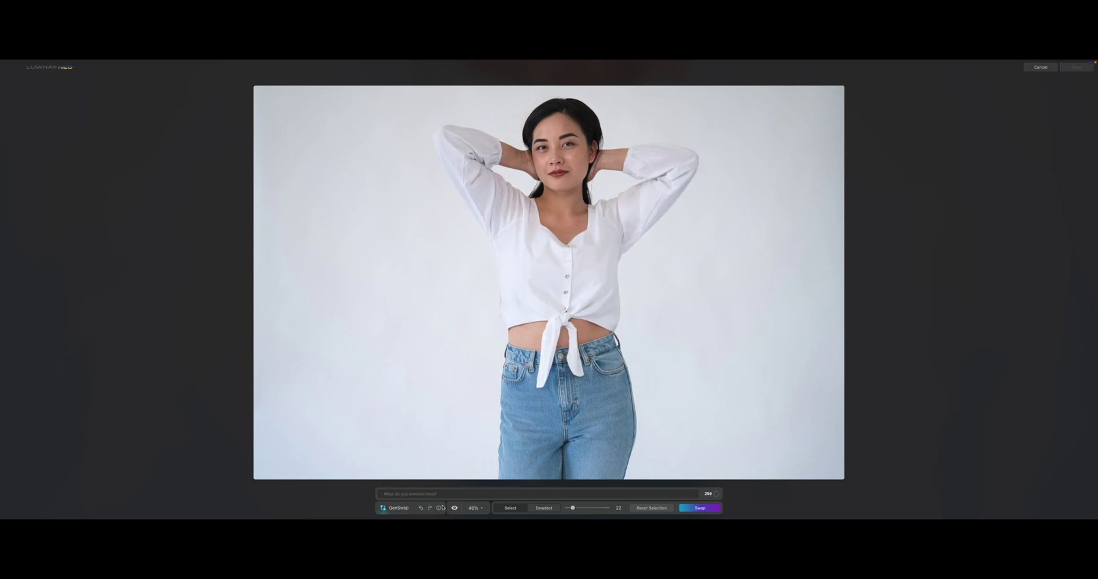
left_click(430, 507)
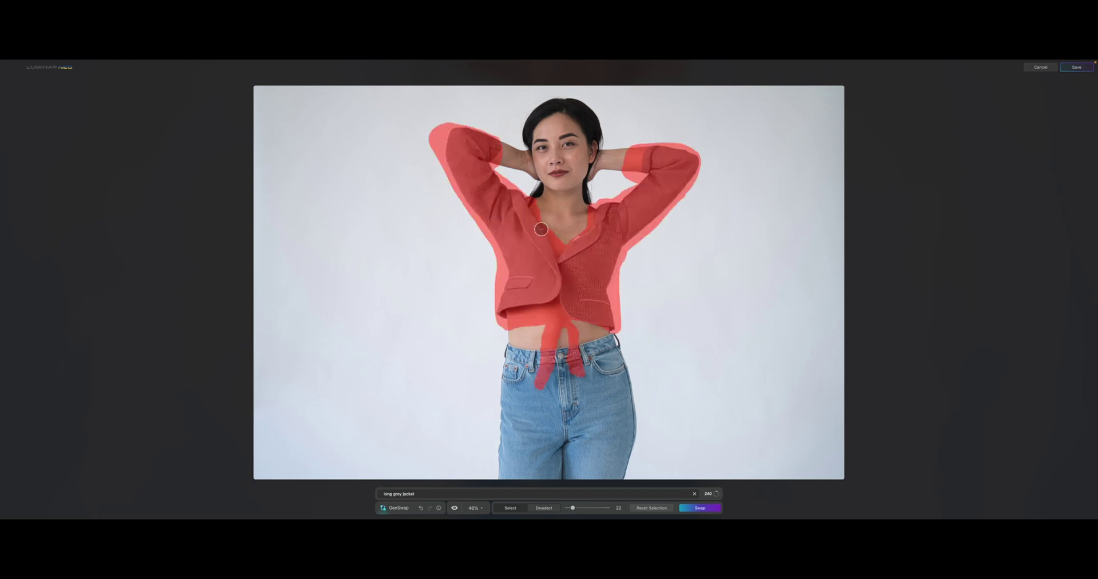
left_click(1040, 68)
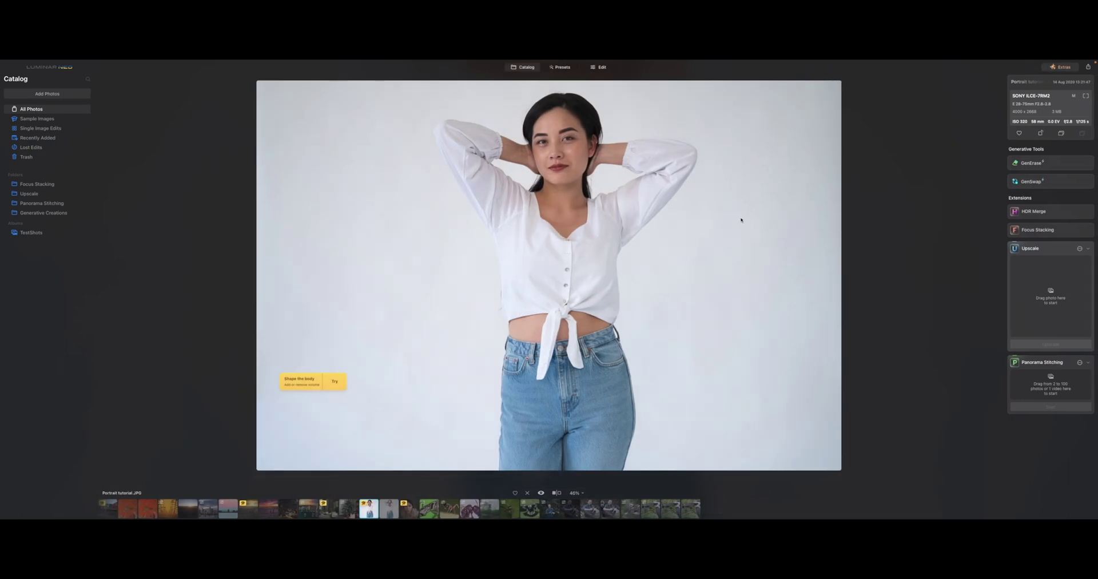
Reopen GenSwap on the portrait, mask the band across the woman's eyes and swap it using "glasses transparent".
left_click(1033, 182)
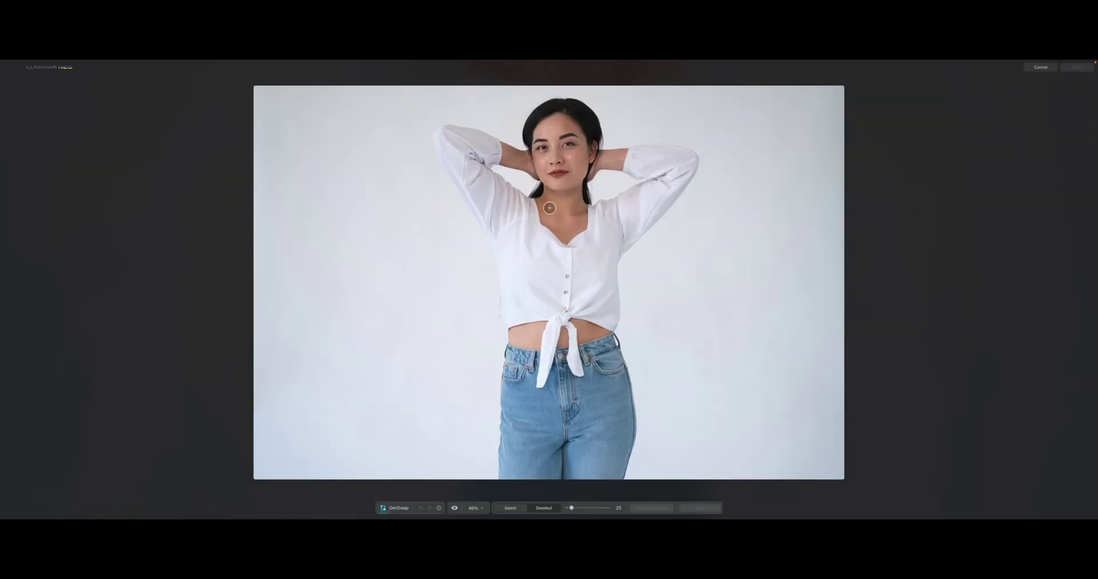
mouse_move(546, 147)
left_mouse_down()
mouse_move(537, 149)
mouse_move(568, 138)
mouse_move(598, 145)
left_mouse_up()
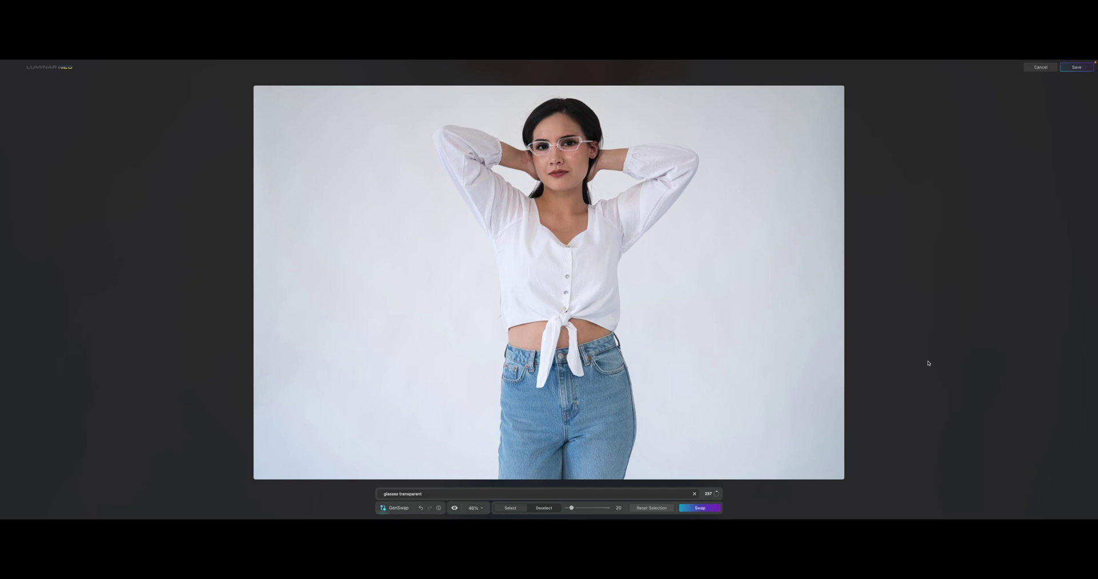
Compare the generated glasses variations with one another and with the original face.
left_click(421, 507)
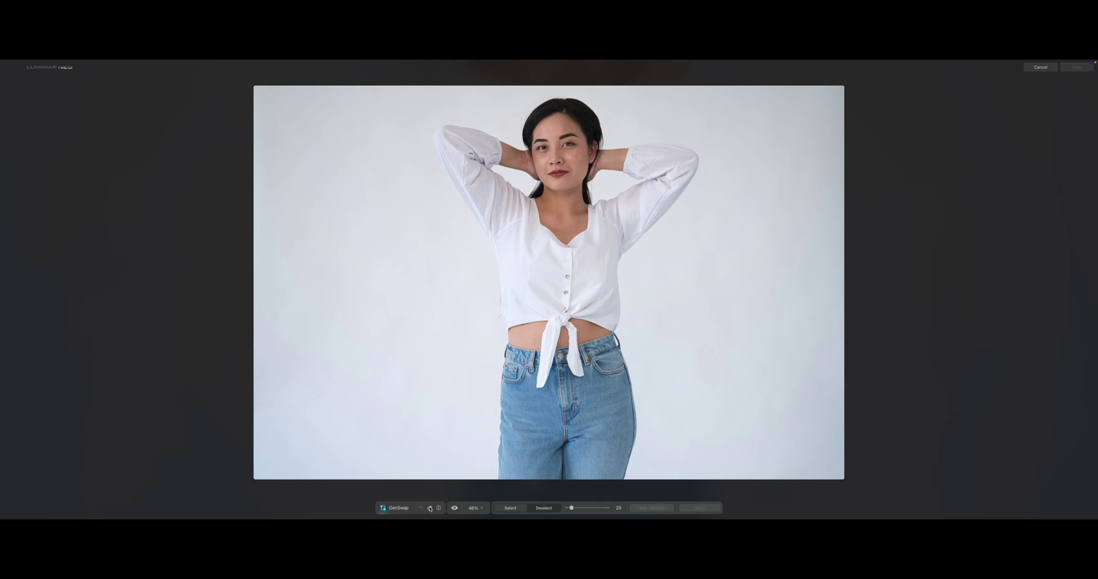
left_click(430, 507)
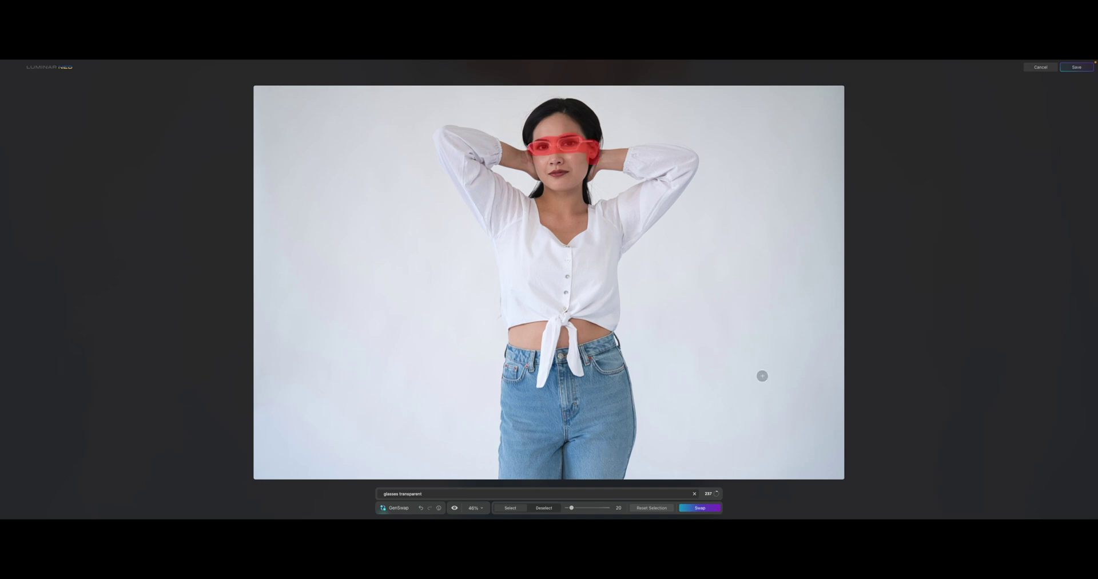
left_click(421, 508)
left_click(421, 508)
key("ctrl+shift+z")
key("ctrl+z")
key("ctrl+shift+z")
left_click(421, 508)
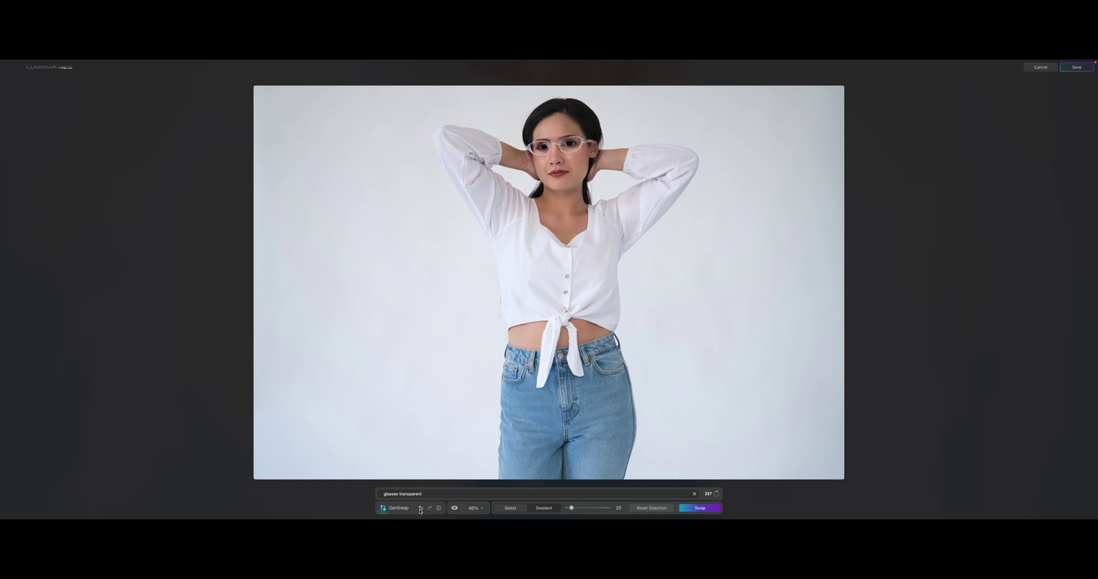
key("ctrl+z")
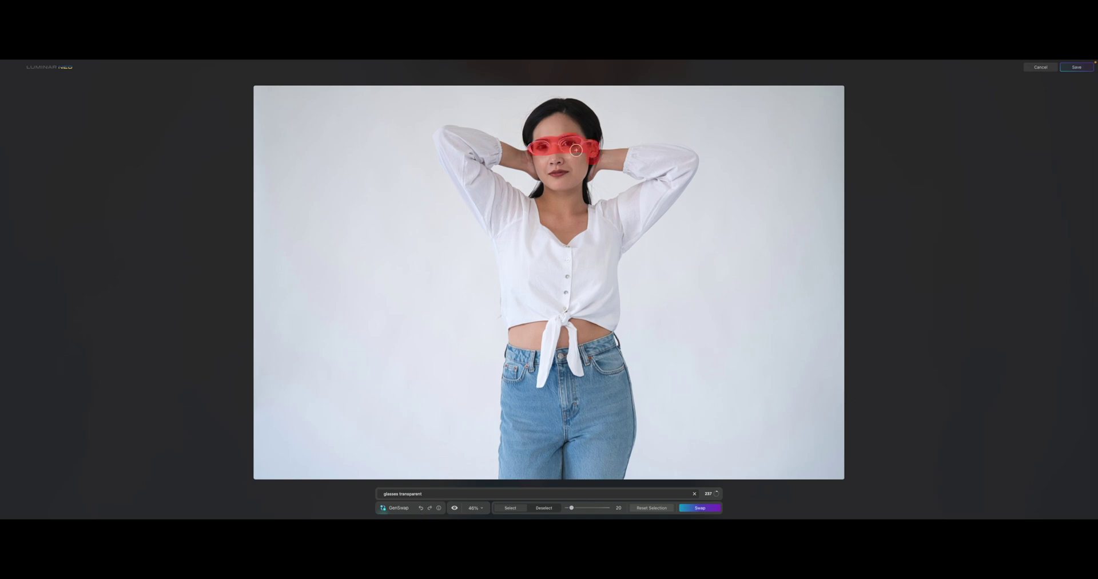
key("ctrl+shift+z")
left_click(421, 508)
left_click(430, 508)
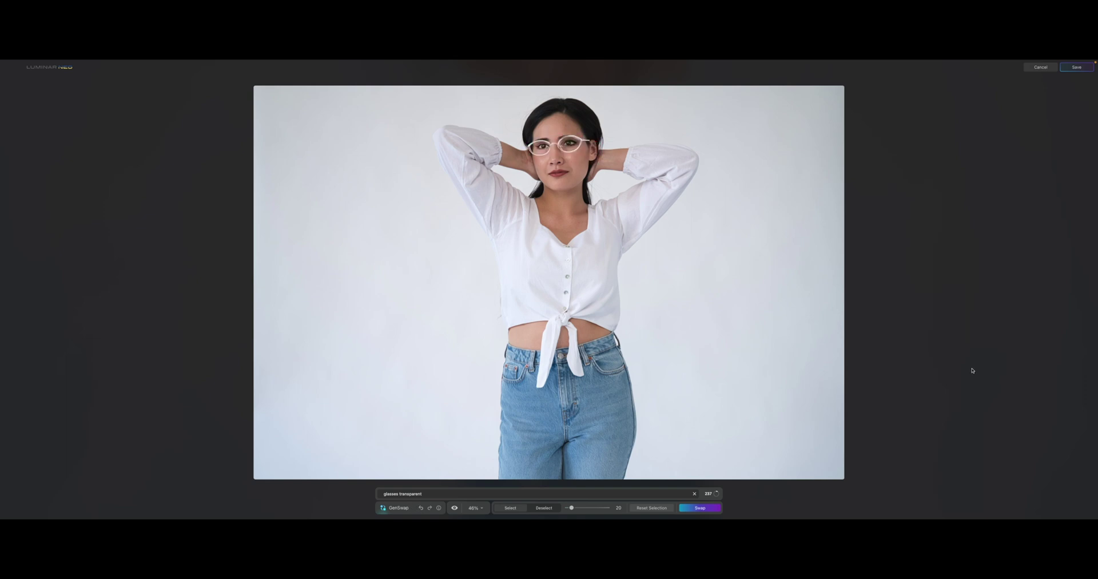
key("ctrl+z")
key("ctrl+shift+z")
left_click(420, 507)
key("ctrl+shift+z")
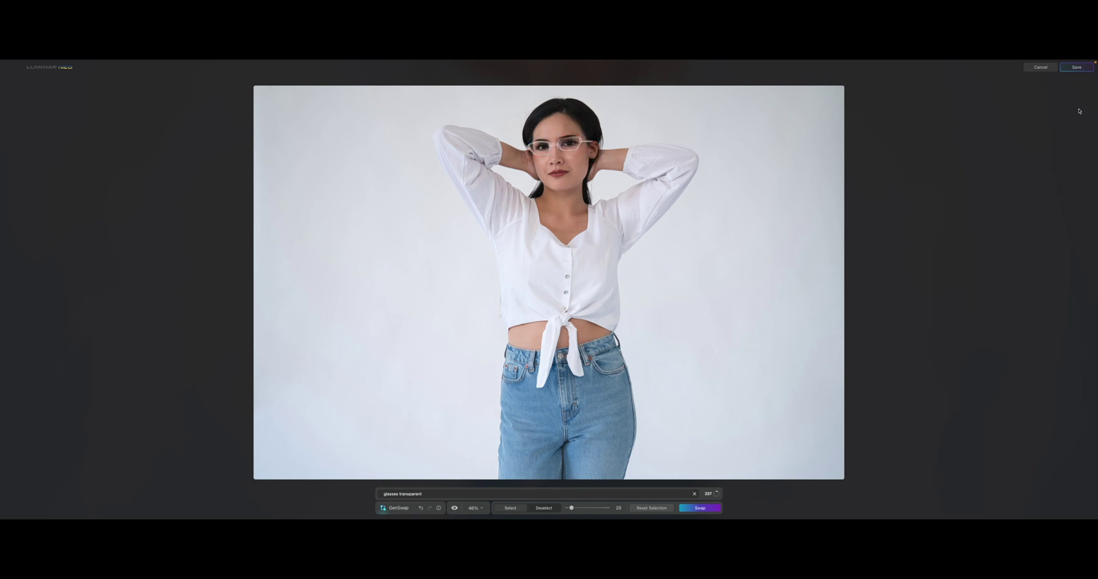
Save the glasses swap and view the images in the Generative Creations folder.
left_click(1077, 68)
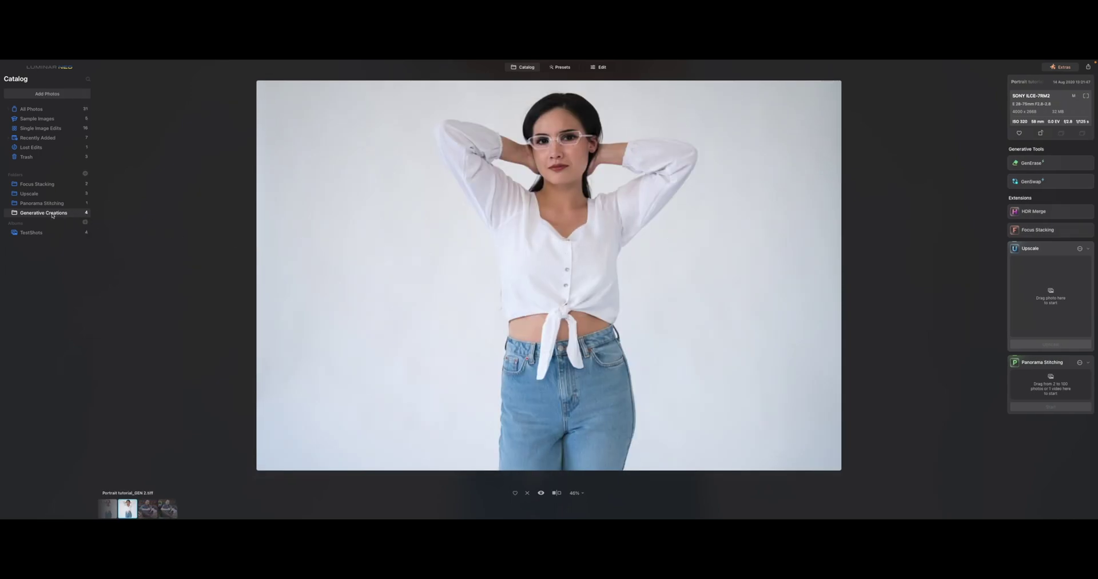
double_click(44, 213)
left_click(327, 122)
Mask the eye area of the close-up portrait in GenSwap with brush size 38, swap it using "black sunglasses" and save the result.
left_click(522, 67)
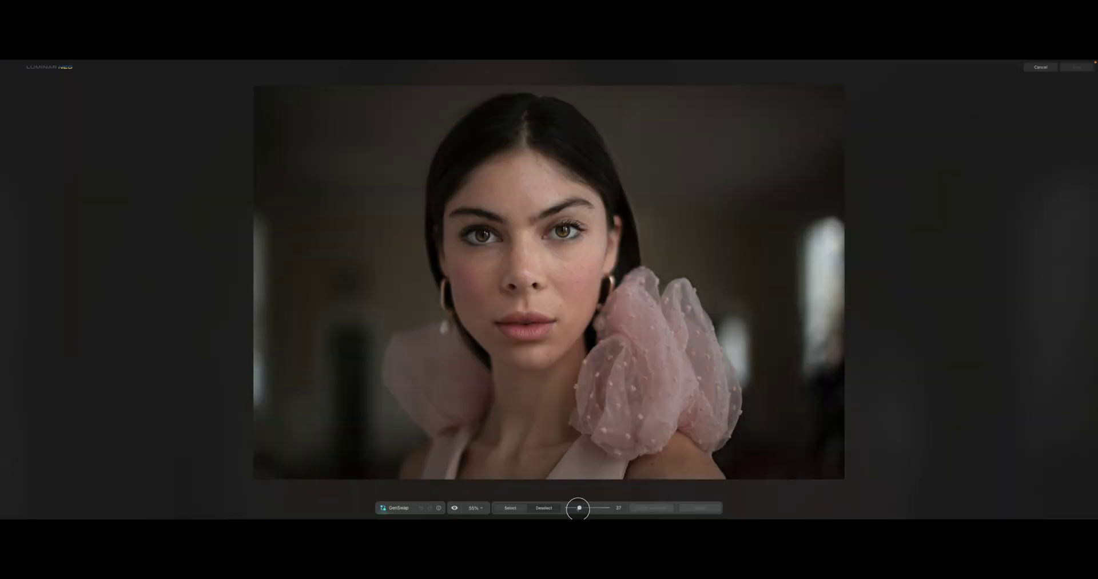
left_click_drag(578, 507, 581, 507)
mouse_move(501, 234)
left_mouse_down()
mouse_move(455, 228)
mouse_move(494, 236)
mouse_move(582, 227)
mouse_move(545, 236)
mouse_move(616, 225)
mouse_move(517, 217)
mouse_move(595, 212)
mouse_move(567, 210)
mouse_move(558, 212)
mouse_move(606, 215)
mouse_move(496, 236)
left_mouse_up()
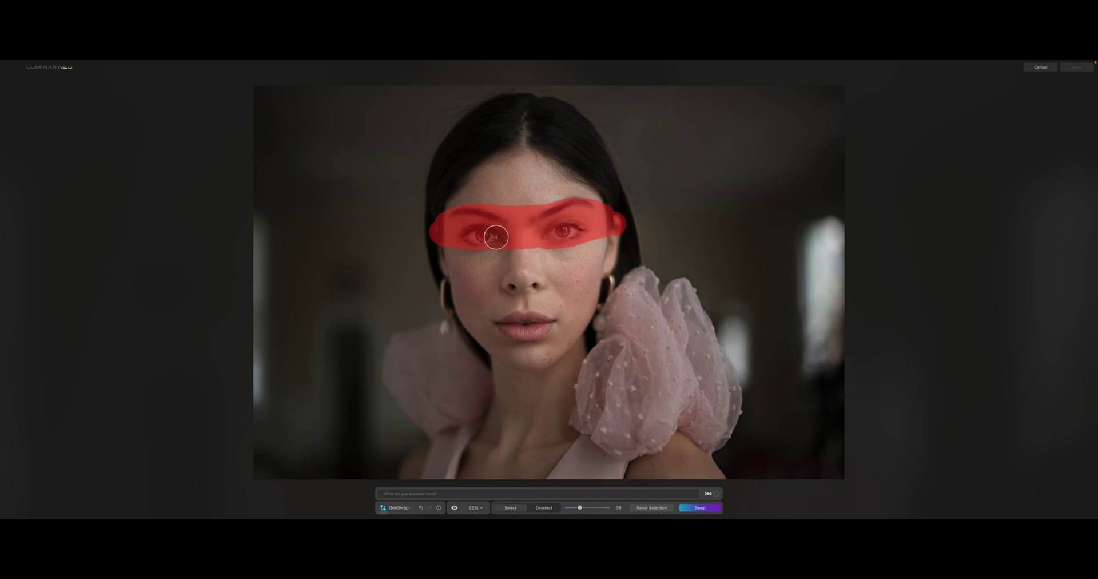
left_click(390, 493)
type("bla sunglasses")
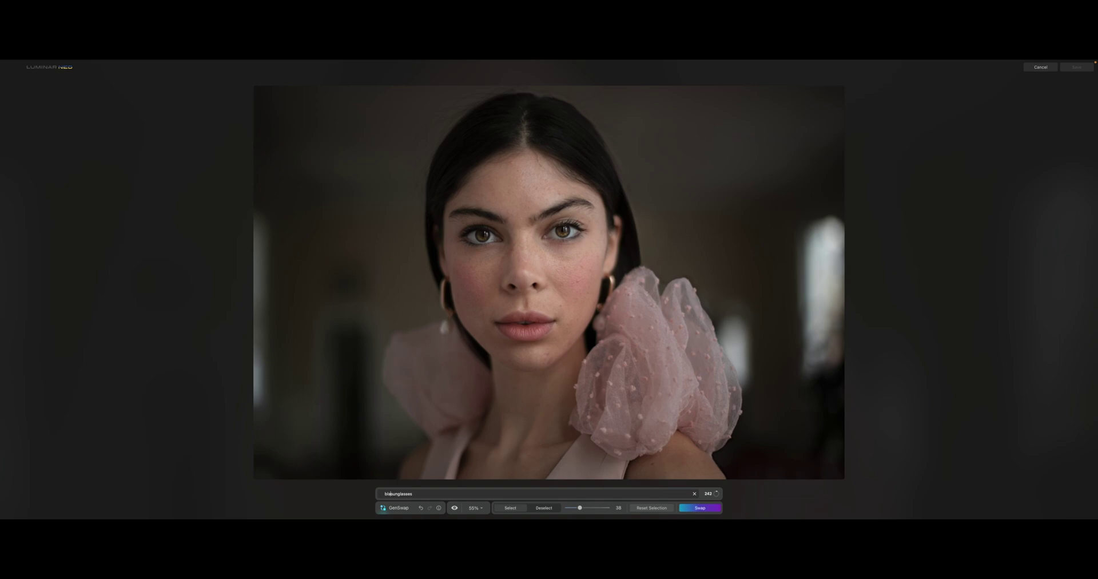
left_click(699, 508)
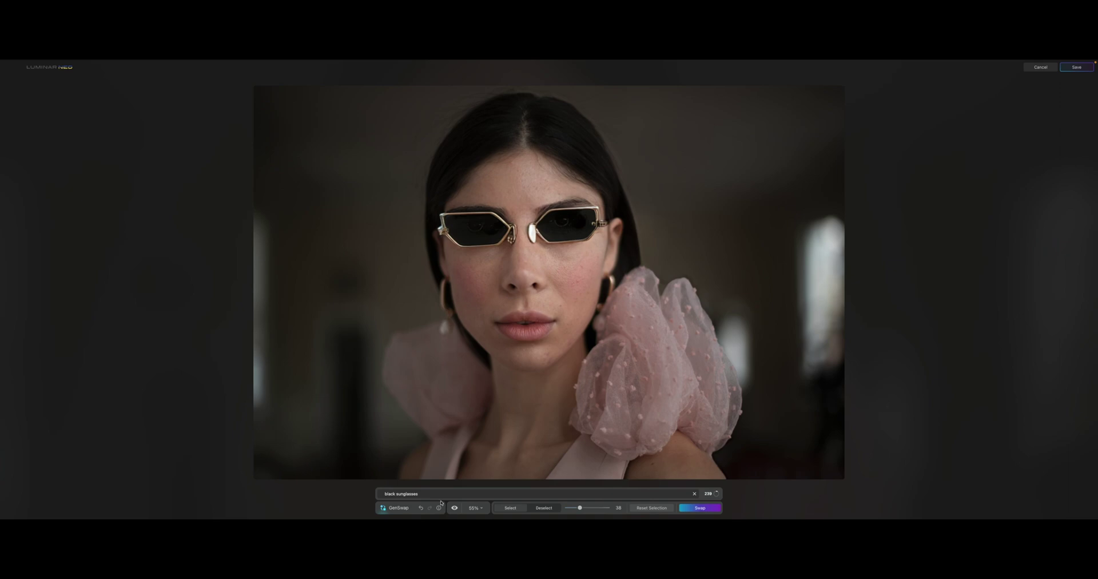
left_click(1084, 66)
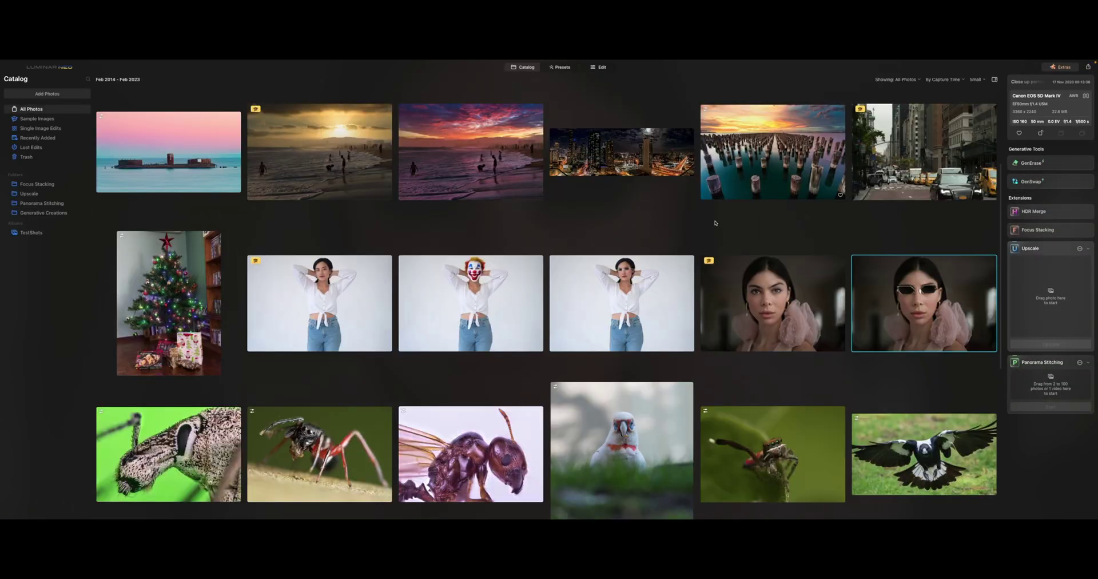
Open the city street photo in GenSwap, mask a patch of sky between the buildings and swap it using "flock of birds".
double_click(908, 159)
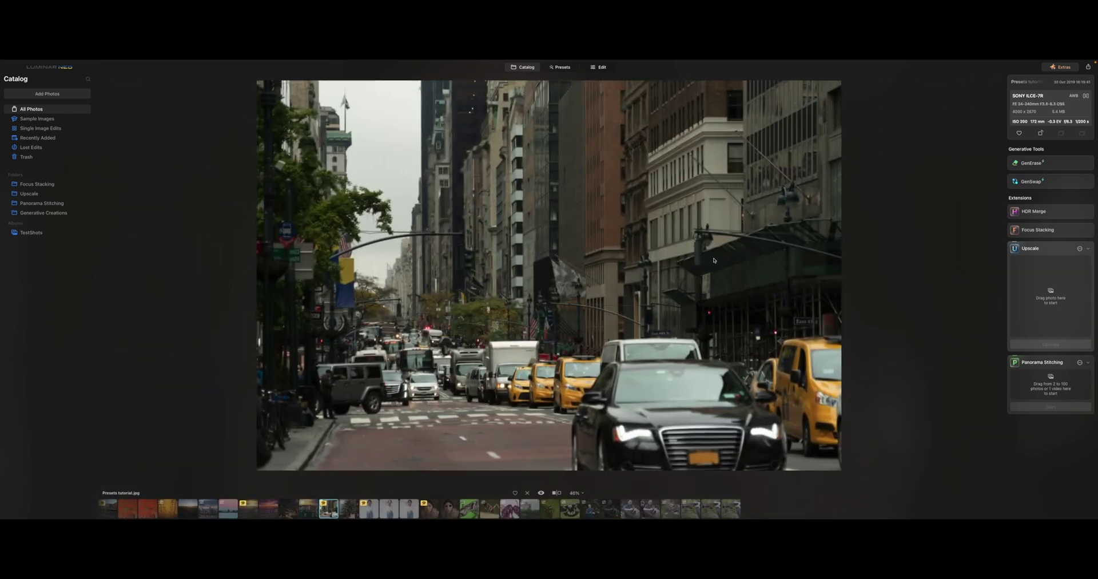
left_click(1031, 182)
mouse_move(366, 112)
left_mouse_down()
mouse_move(361, 161)
mouse_move(377, 165)
mouse_move(393, 165)
mouse_move(406, 115)
mouse_move(372, 114)
mouse_move(371, 144)
mouse_move(387, 111)
mouse_move(381, 149)
mouse_move(400, 119)
mouse_move(394, 153)
mouse_move(393, 118)
mouse_move(386, 153)
mouse_move(370, 155)
mouse_move(401, 166)
left_mouse_up()
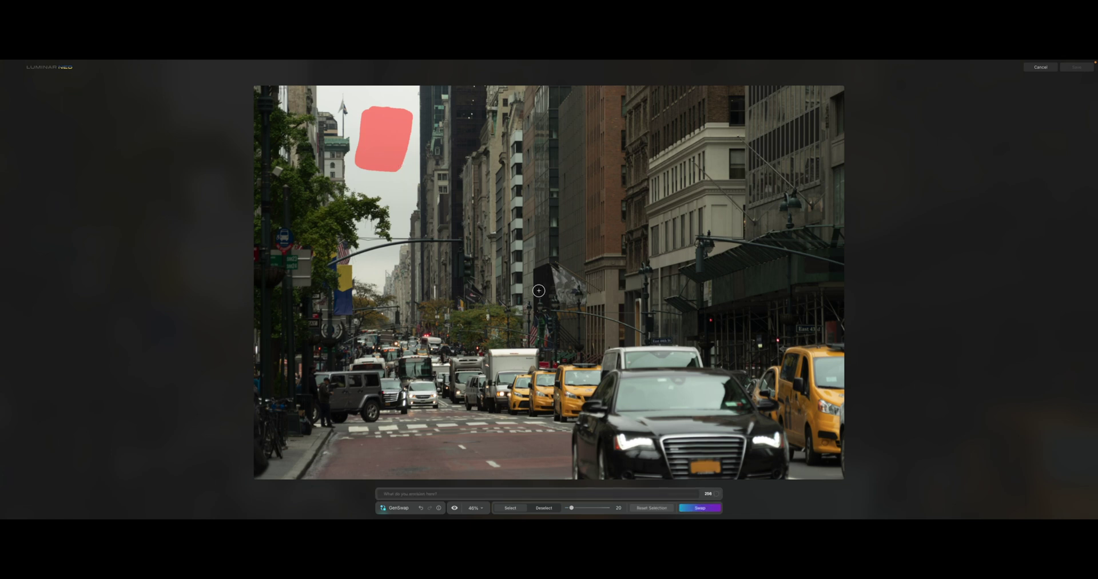
left_click(459, 494)
type("flo")
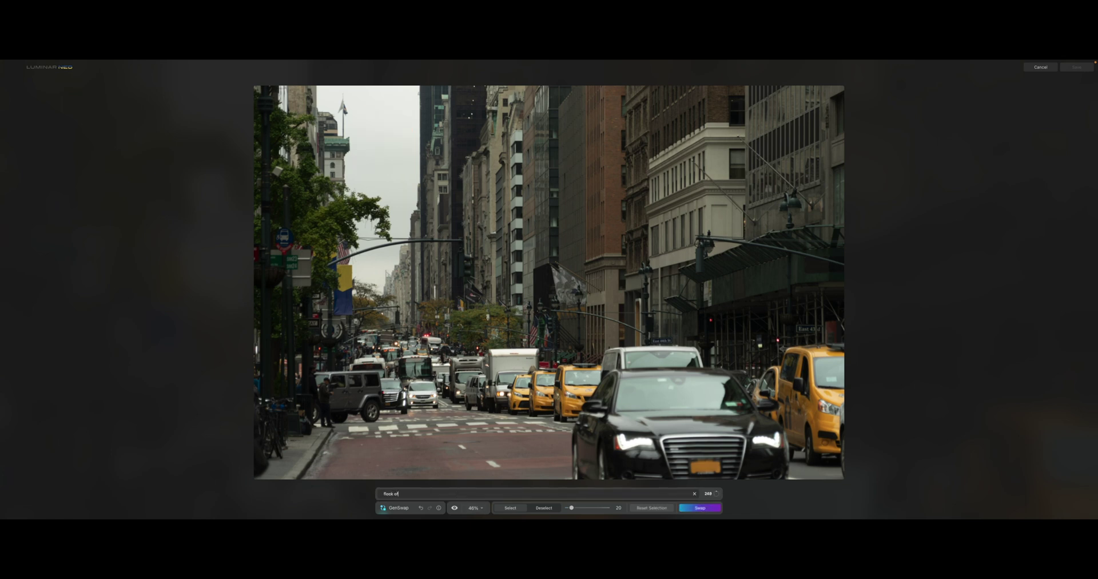
type("ck of birds")
key("Return")
key("Return")
Save the birds swap and view the sunglasses portrait from the Generative Creations folder.
left_click(1077, 68)
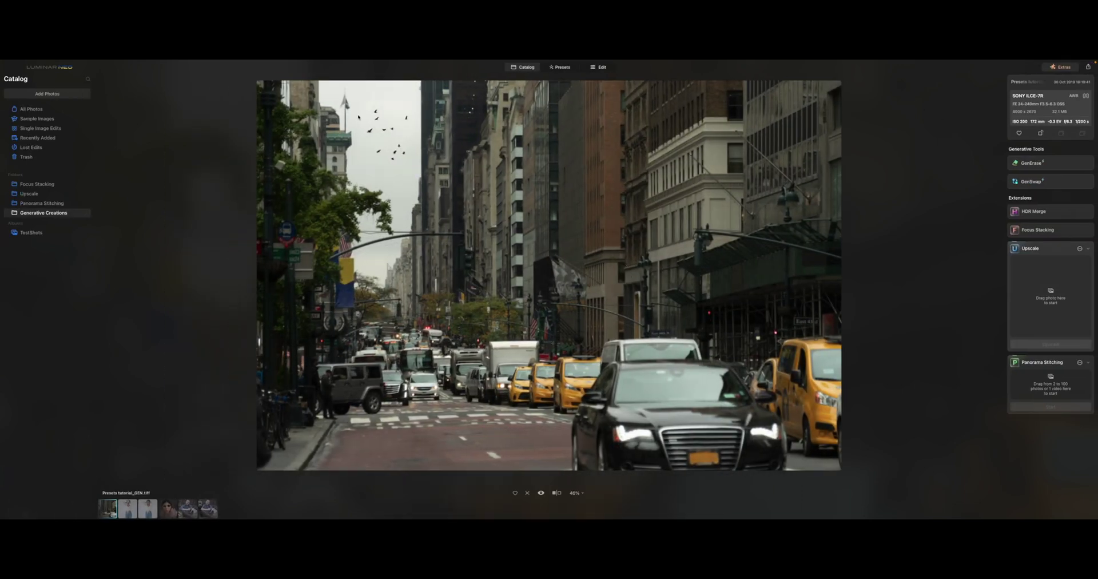
left_click(521, 67)
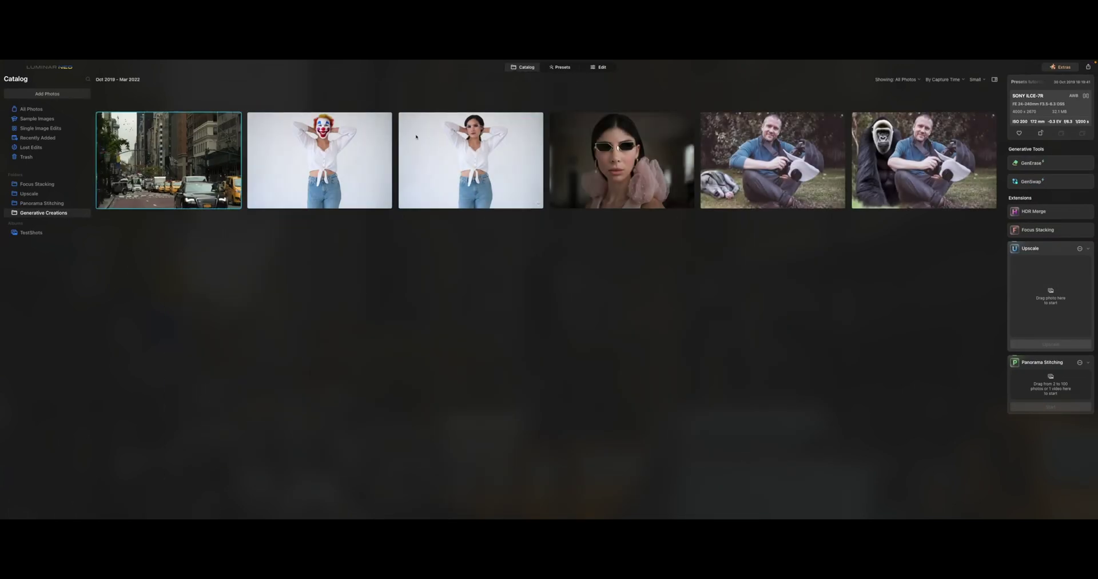
double_click(619, 166)
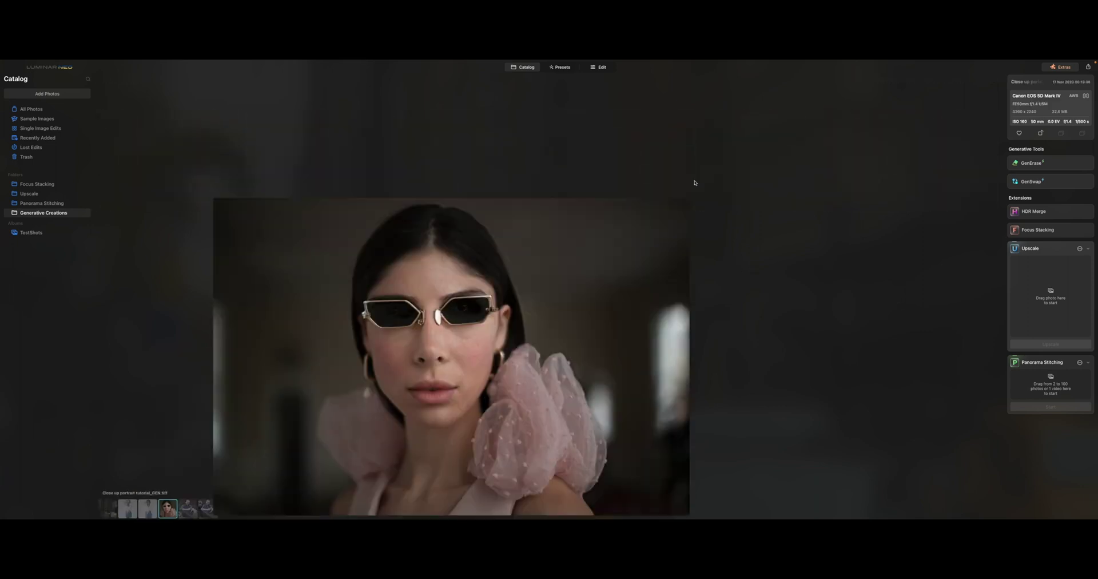
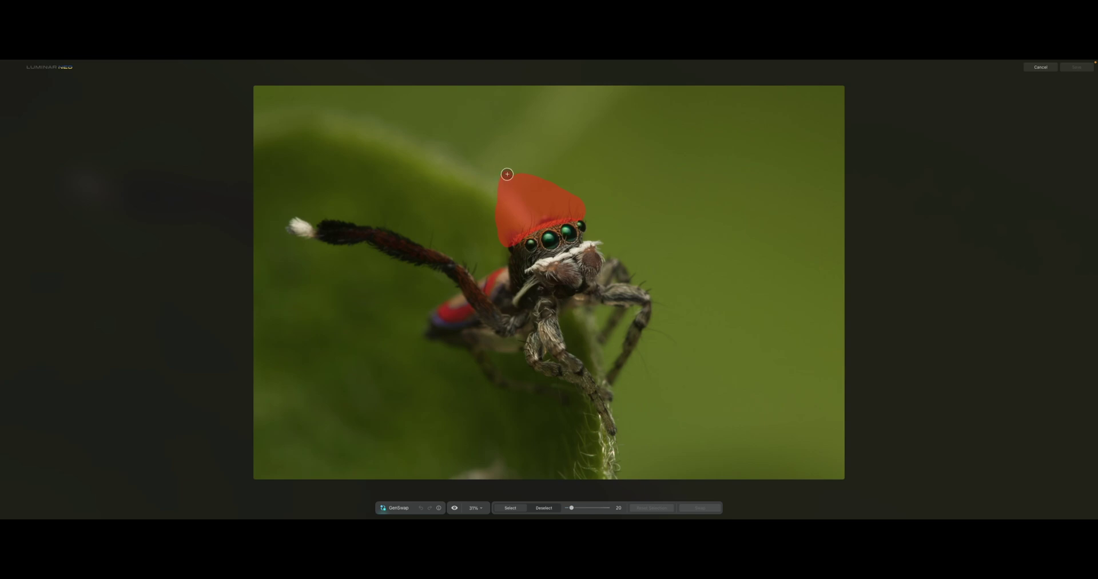
Mask the area above the jumping spider's head, swap it using "santa hat" and regenerate the hat twice.
mouse_move(506, 174)
left_mouse_down()
mouse_move(532, 175)
mouse_move(582, 213)
mouse_move(536, 172)
mouse_move(505, 182)
left_mouse_up()
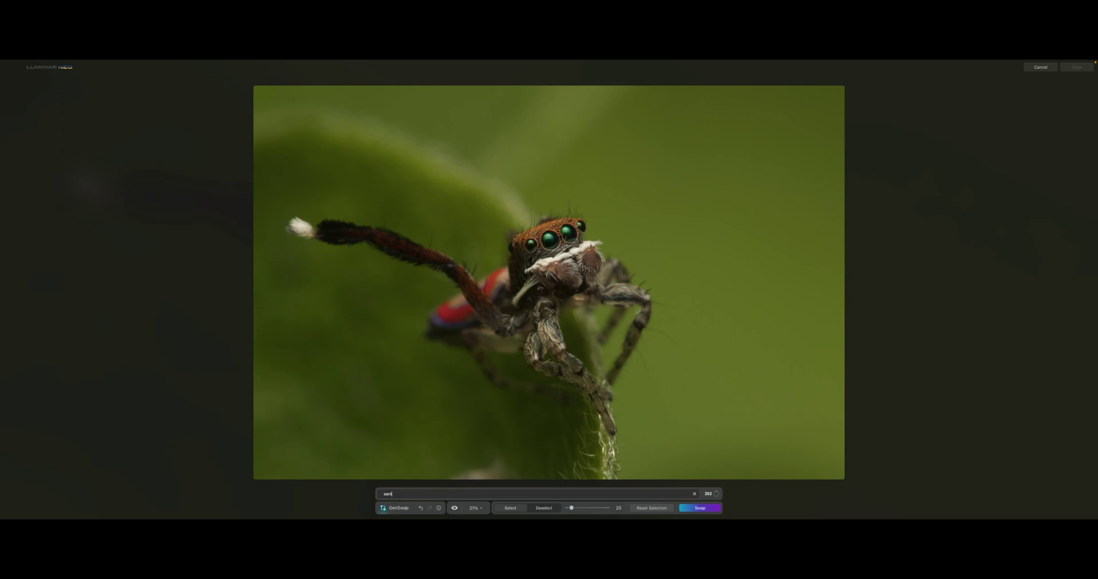
key("Return")
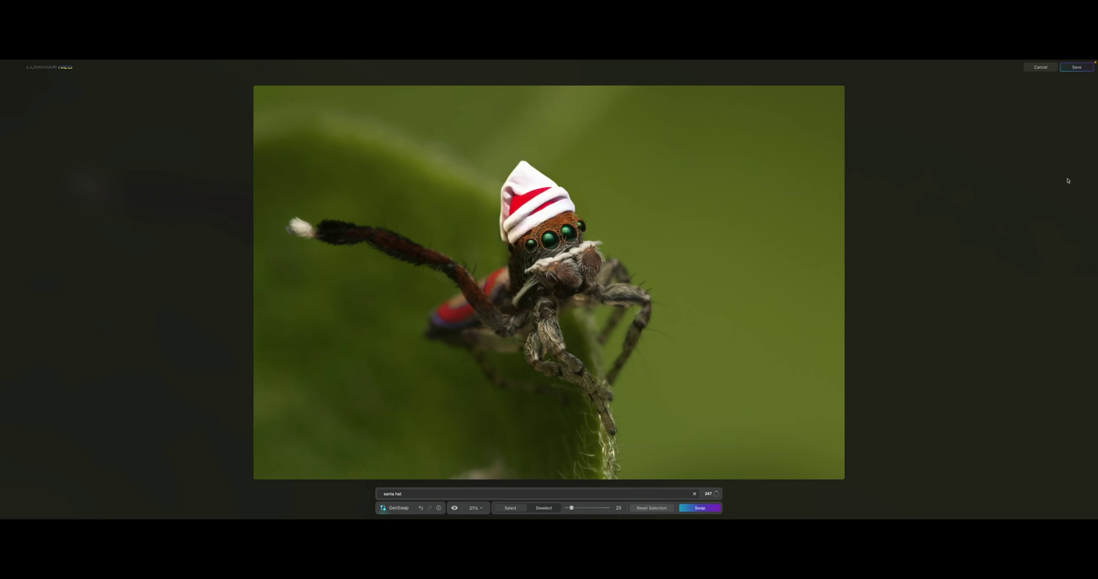
left_click(700, 507)
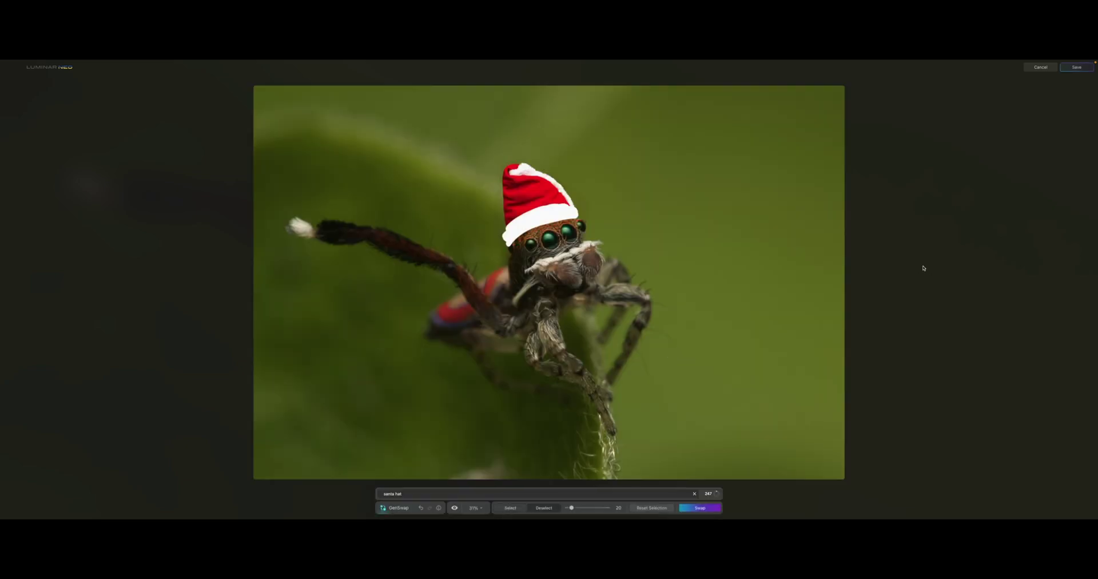
left_click(708, 509)
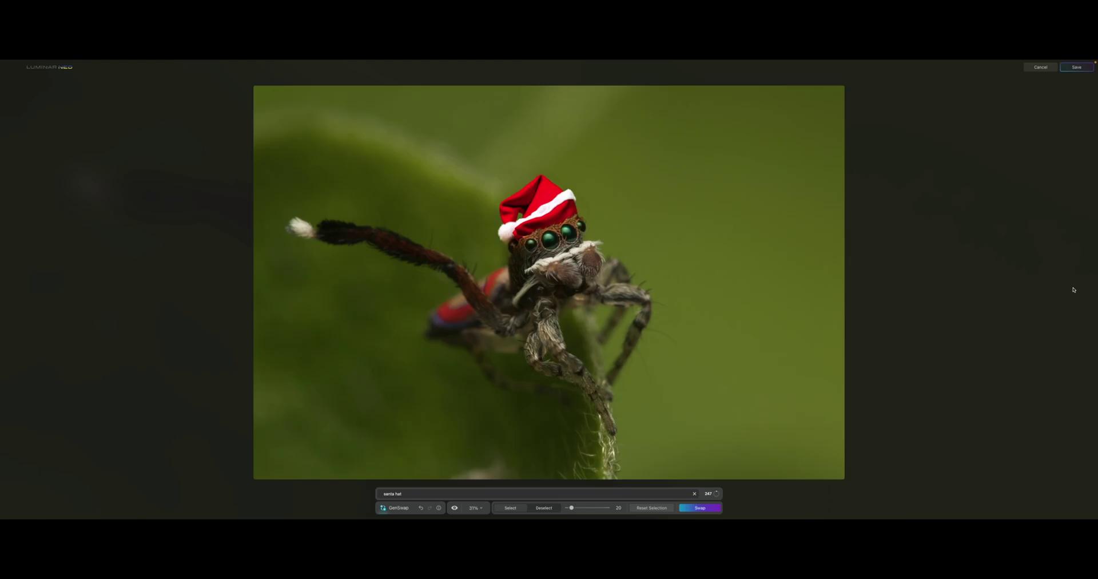
Zoom in to 50% to inspect the spider's Santa hat and save the swap.
left_click(482, 510)
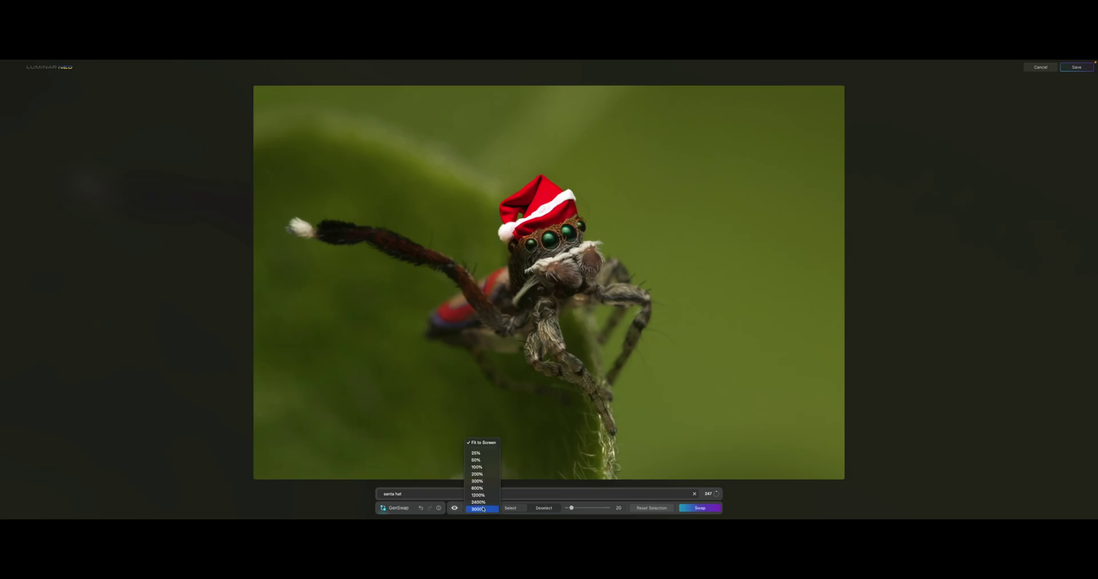
key("Return")
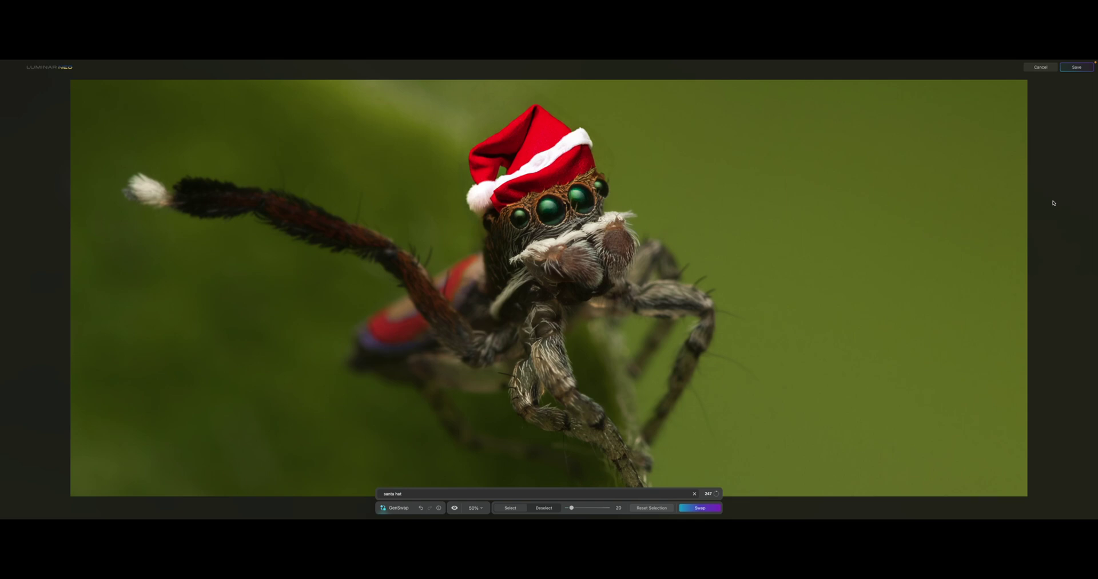
left_click(507, 160)
left_click(1072, 69)
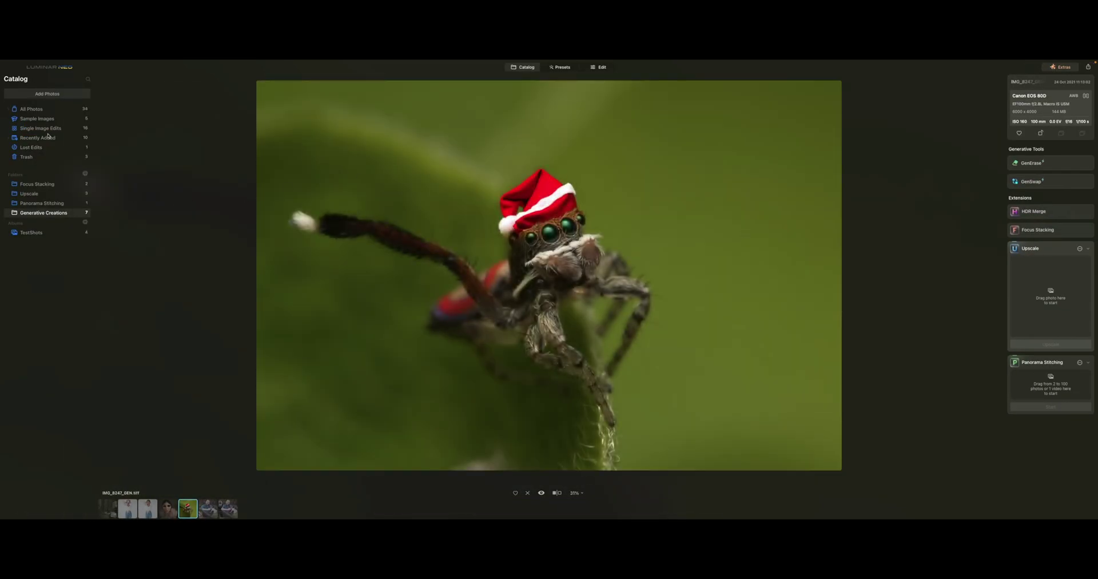
Open the photo of the man holding a camera in GenSwap, mask the top of his head and swap it using "black baseball cap".
left_click(30, 109)
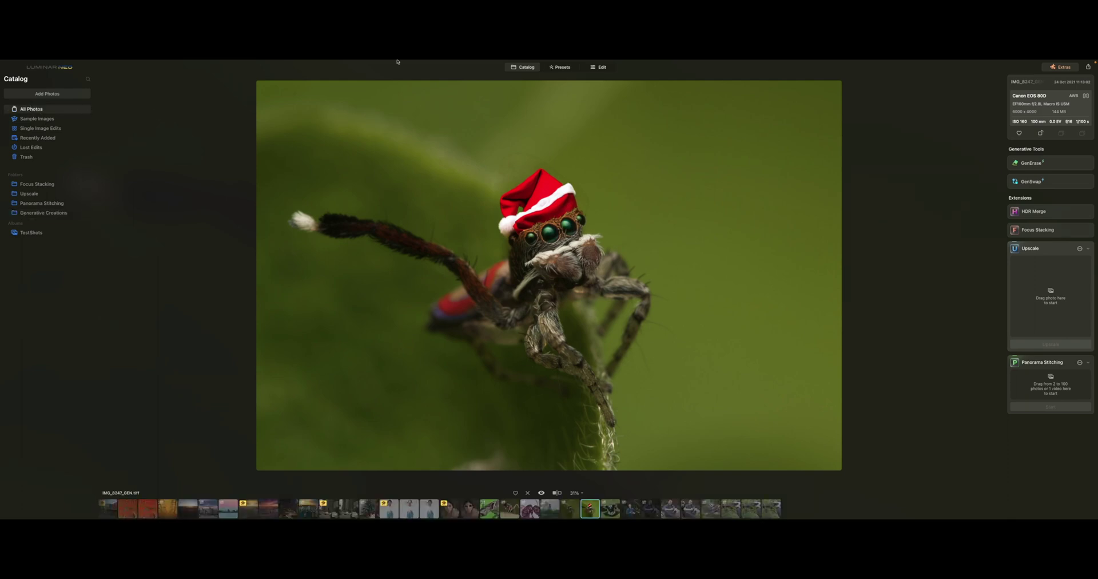
left_click(521, 69)
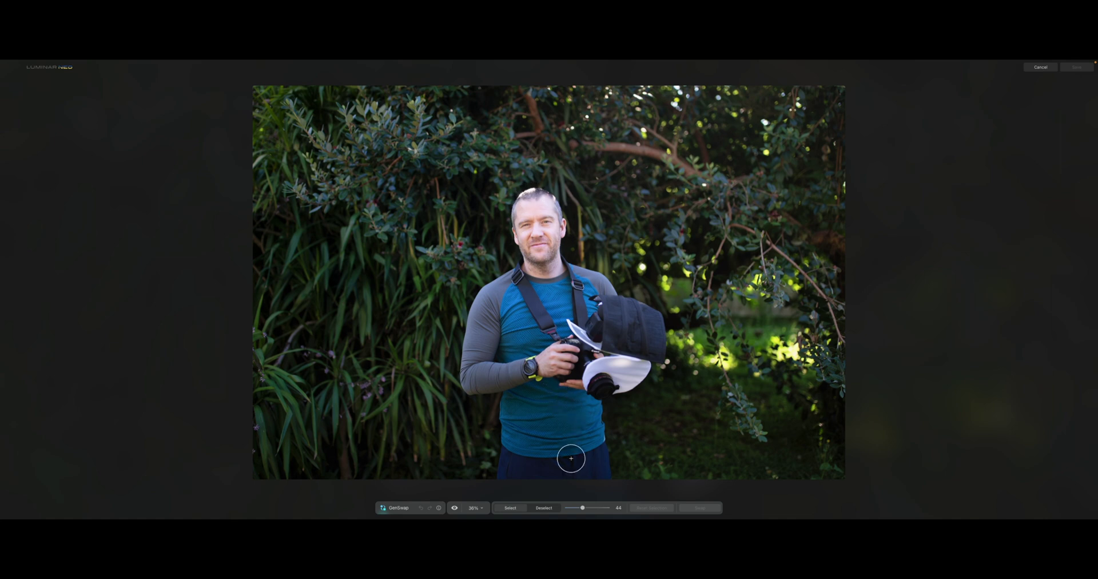
left_click(575, 508)
mouse_move(526, 196)
left_mouse_down()
mouse_move(516, 211)
mouse_move(541, 193)
mouse_move(556, 207)
mouse_move(525, 207)
mouse_move(545, 201)
left_mouse_up()
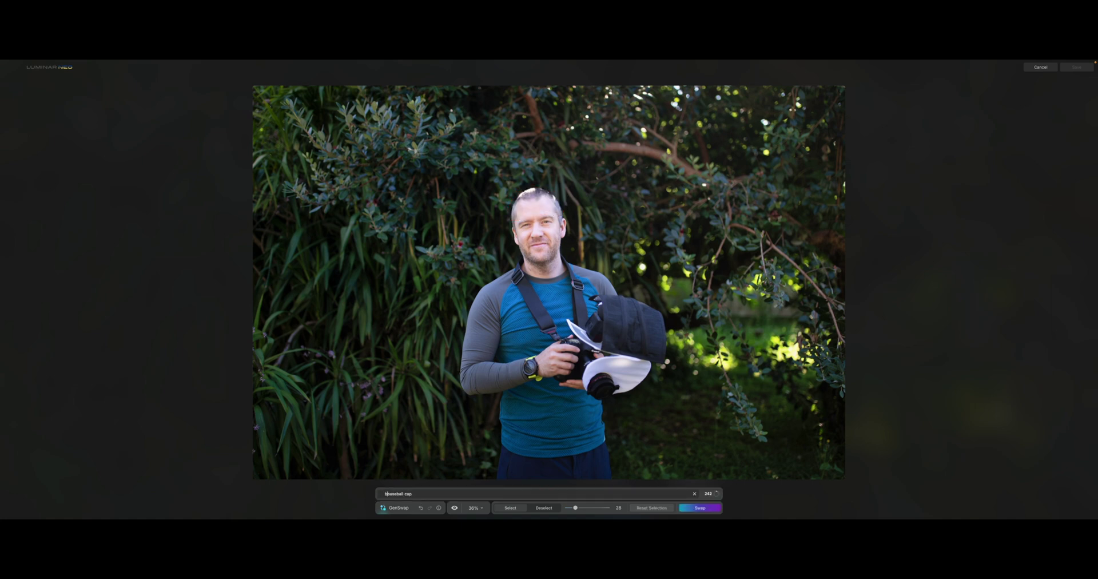
key("Return")
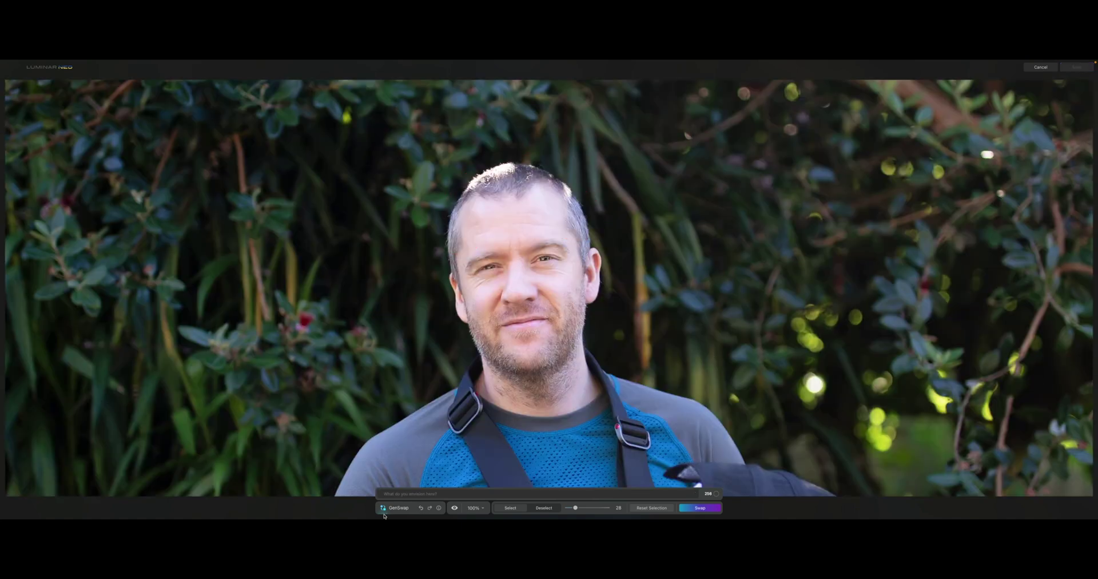
Compare the baseball cap with the man's original head and save the swap.
left_click(429, 508)
left_click(429, 508)
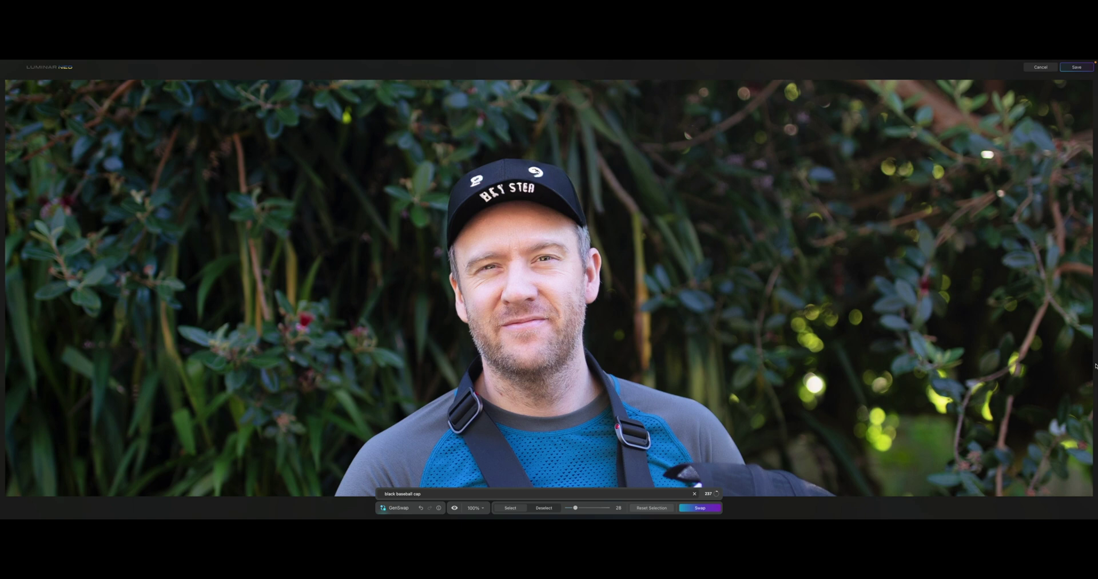
left_click(1077, 67)
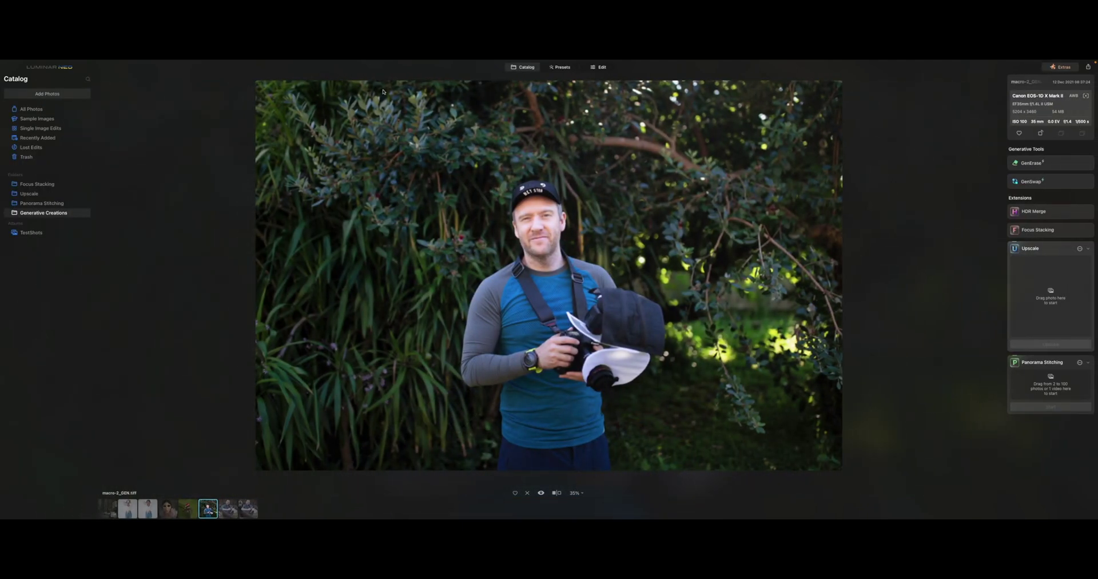
Open the original macro-2.jpg photo of the man without the cap from All Photos in GenSwap.
left_click(61, 108)
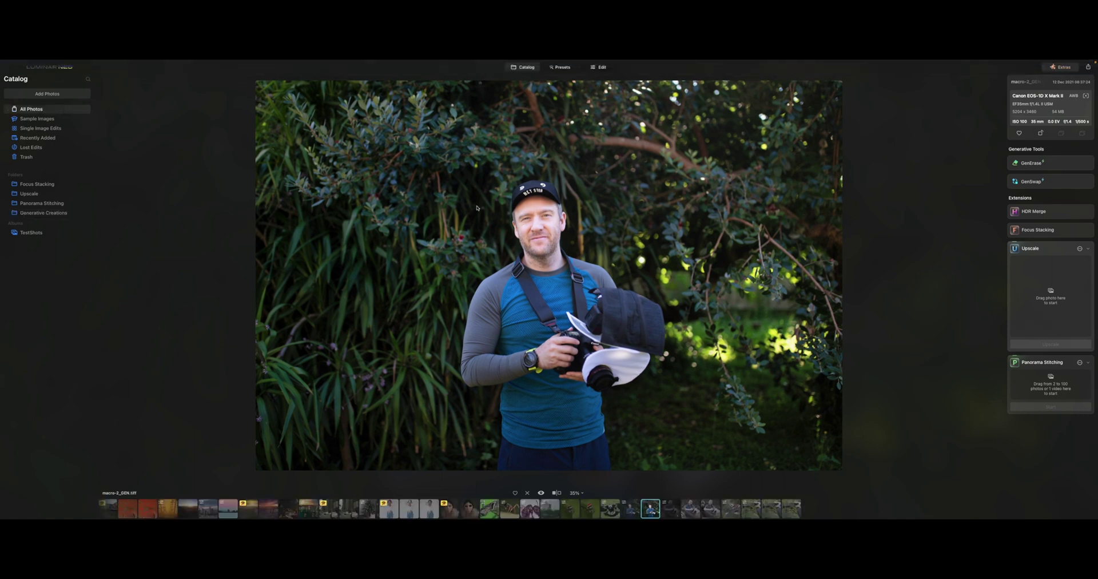
double_click(629, 312)
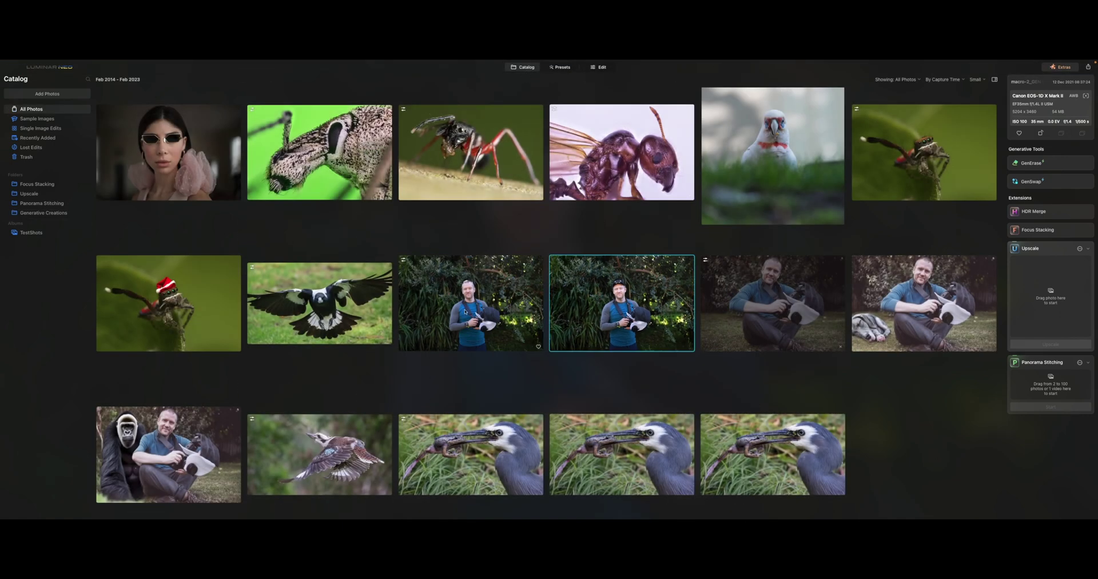
double_click(465, 312)
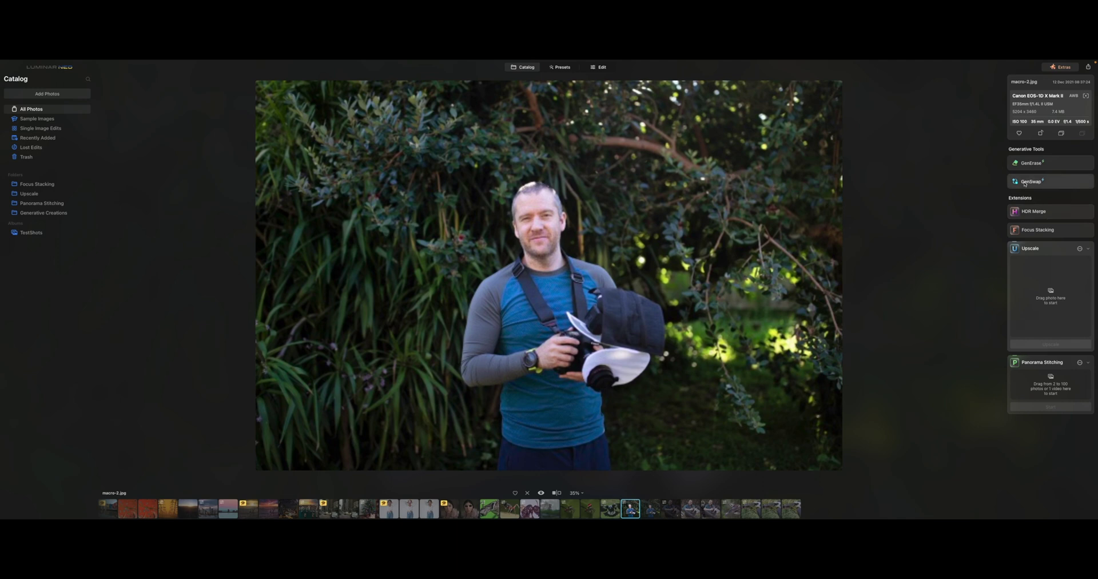
left_click(1030, 181)
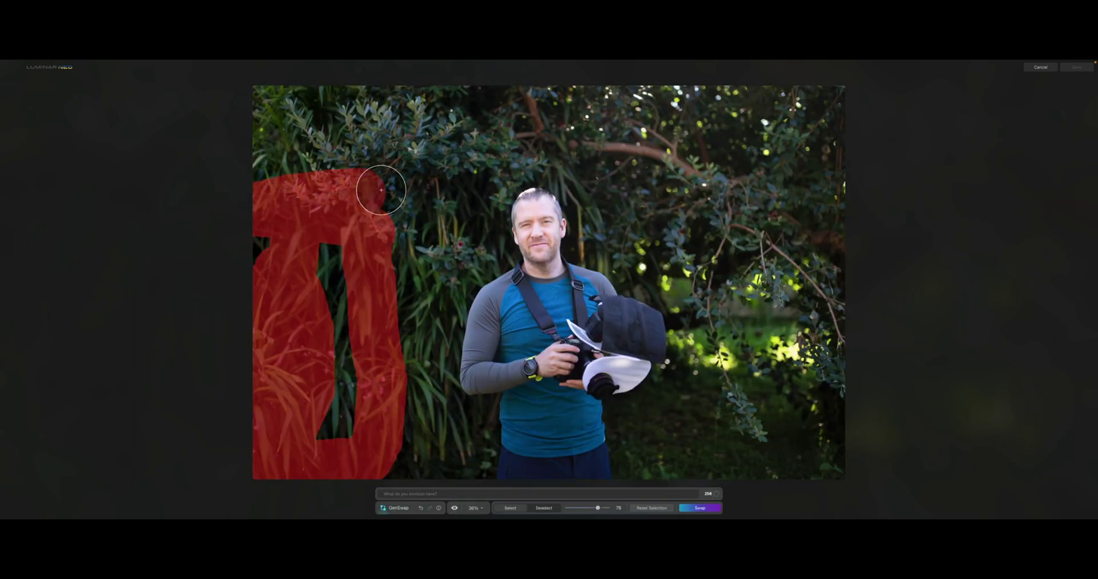
Mask the full-height foliage background to the left of the man and swap it using "smiling giraffe".
mouse_move(381, 183)
left_mouse_down()
mouse_move(393, 126)
mouse_move(277, 134)
mouse_move(265, 199)
mouse_move(342, 107)
mouse_move(245, 89)
mouse_move(431, 92)
mouse_move(410, 472)
mouse_move(401, 155)
mouse_move(367, 421)
mouse_move(348, 143)
mouse_move(328, 378)
mouse_move(345, 122)
mouse_move(306, 412)
mouse_move(230, 105)
mouse_move(250, 281)
mouse_move(365, 476)
mouse_move(347, 404)
mouse_move(377, 495)
mouse_move(379, 469)
mouse_move(393, 486)
mouse_move(421, 480)
mouse_move(420, 430)
left_mouse_up()
left_click(491, 493)
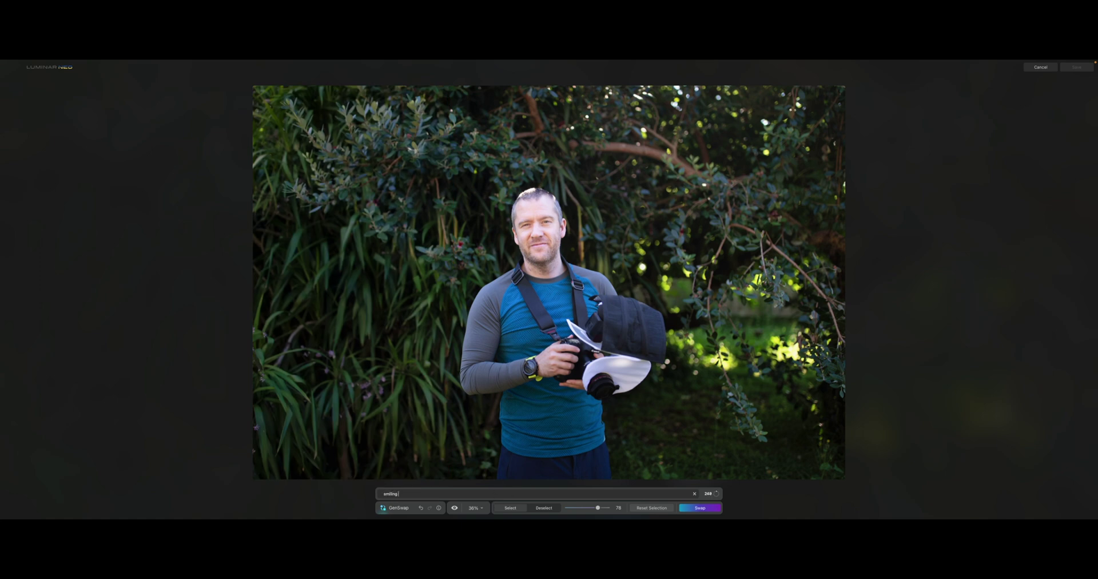
type("smiling giraffe")
key("Return")
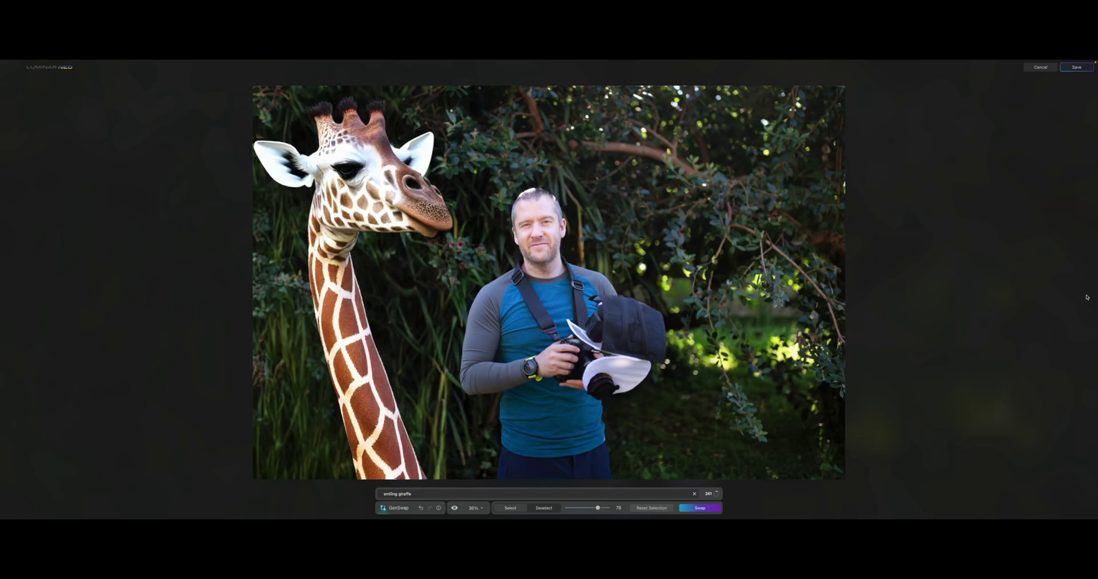
Compare the generated giraffe with the original background by undoing and redoing the swap.
key("ctrl+z")
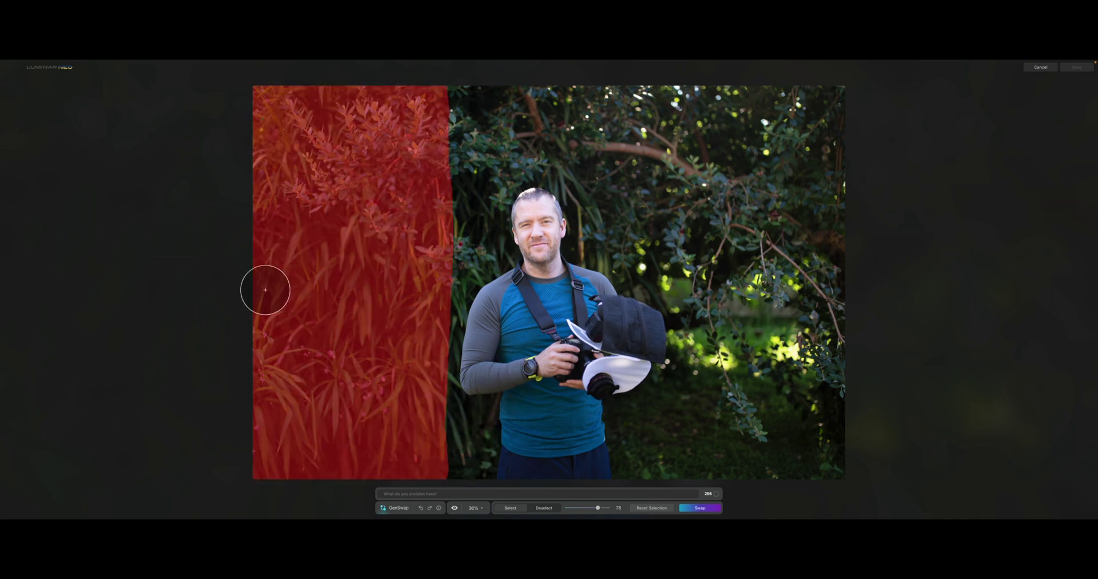
left_click(429, 508)
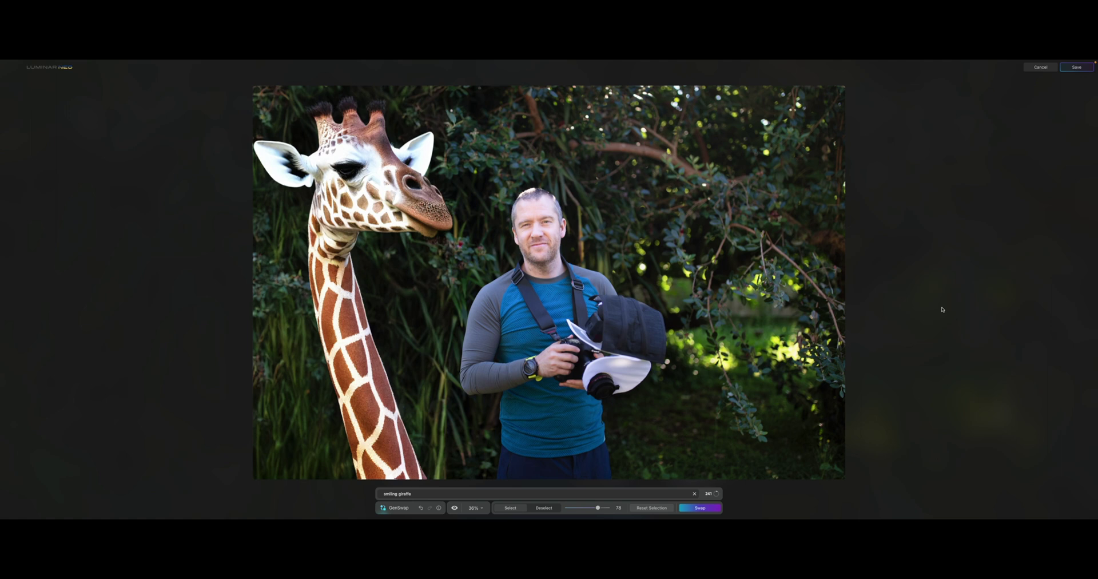
left_click(421, 508)
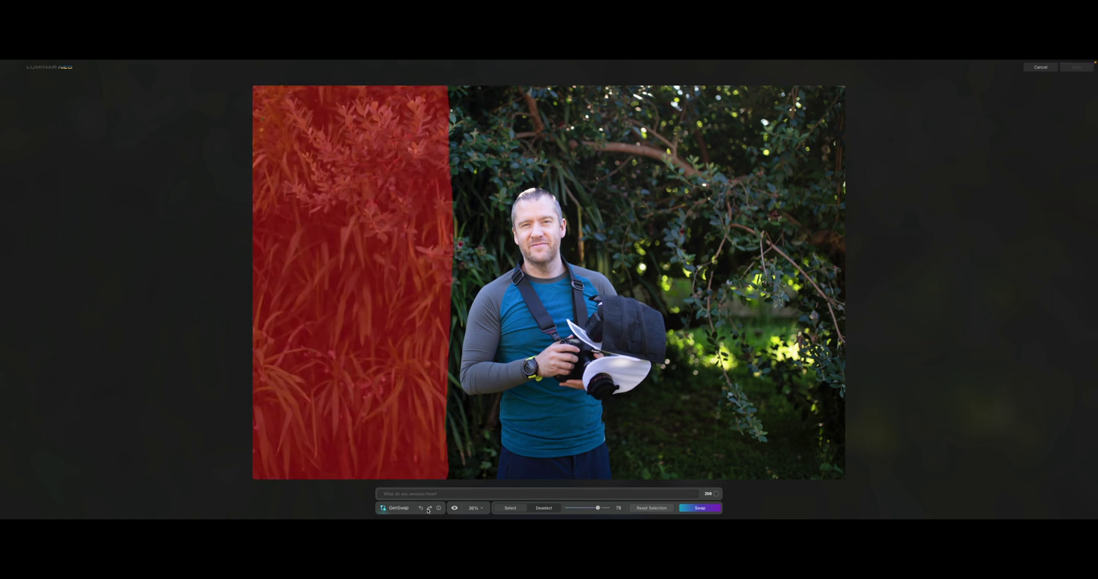
left_click(429, 508)
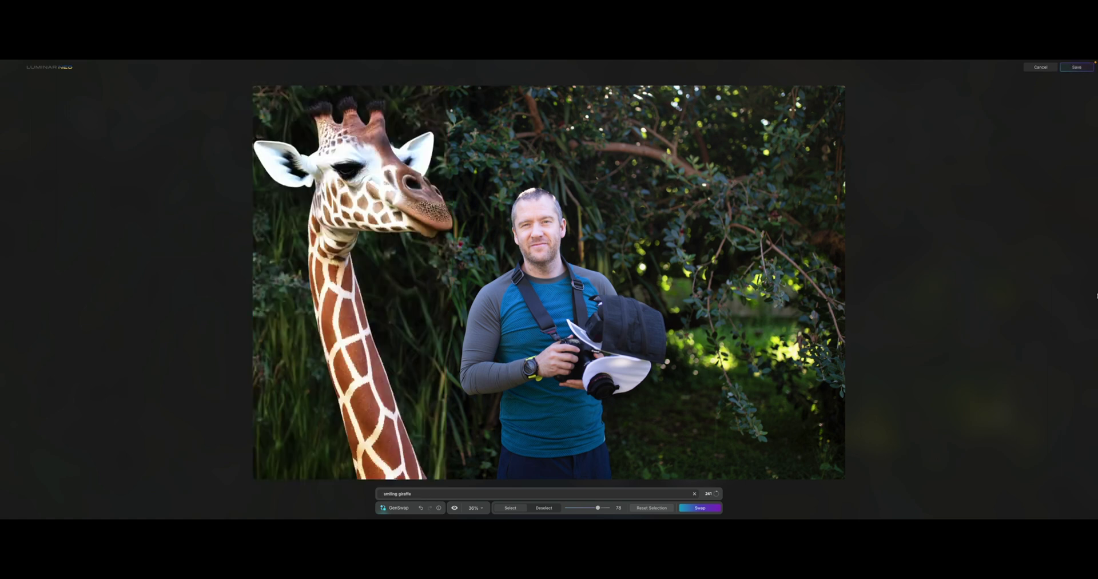
Save the giraffe swap and open the beach sunset photo Erase tool tutorial.jpg in GenSwap.
left_click(1076, 67)
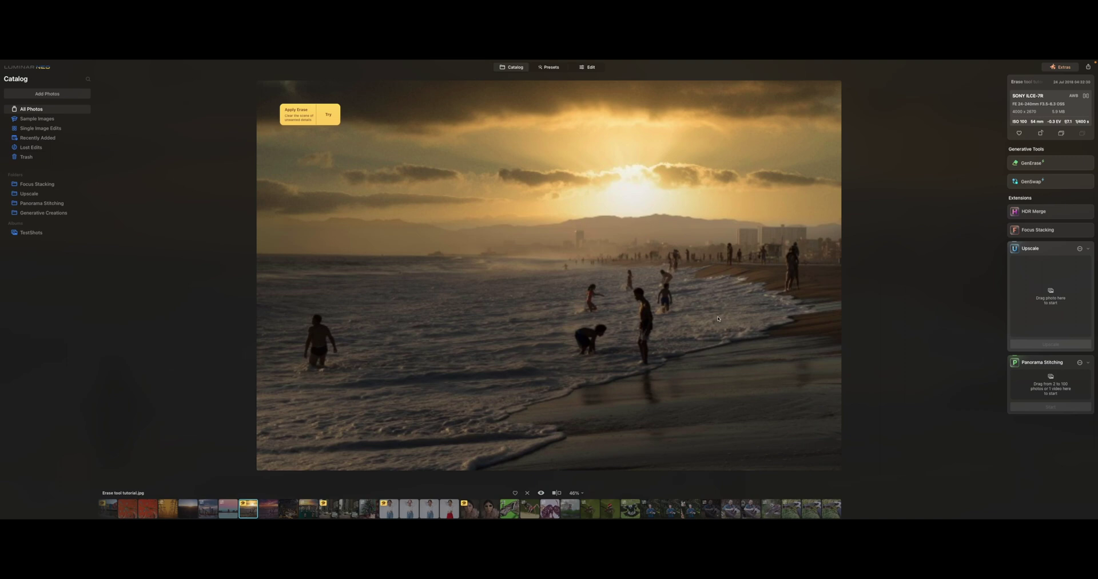
left_click(1040, 182)
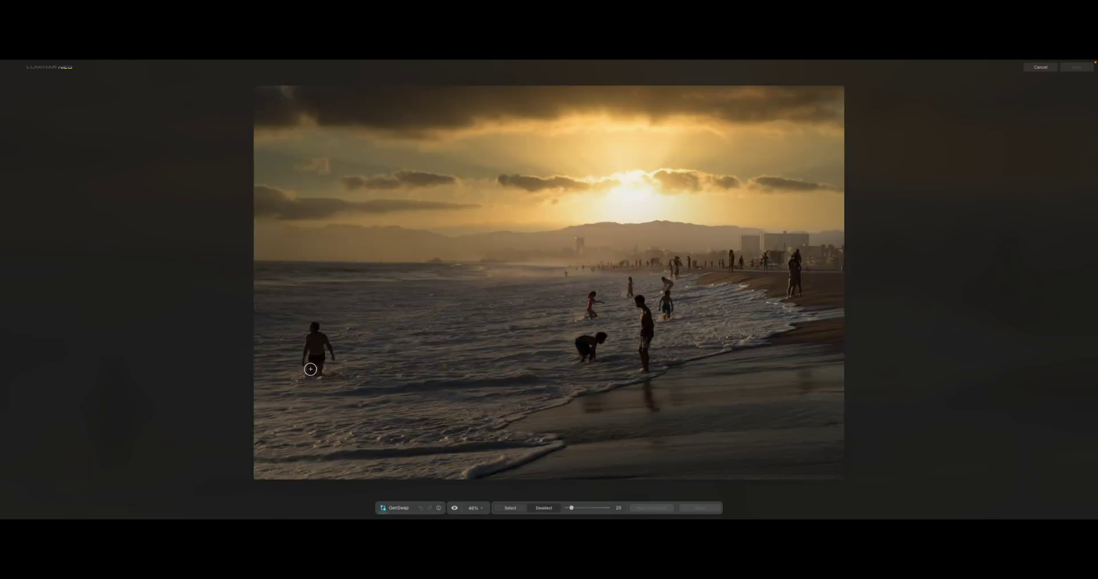
Mask the lone person wading at the left of the beach photo with a larger brush and swap them using "dolphin".
key("bracketright")
key("bracketright")
key("bracketright")
mouse_move(309, 297)
left_mouse_down()
mouse_move(299, 385)
mouse_move(326, 360)
mouse_move(323, 315)
mouse_move(311, 312)
mouse_move(311, 382)
mouse_move(326, 346)
mouse_move(312, 384)
left_mouse_up()
type("dolphin")
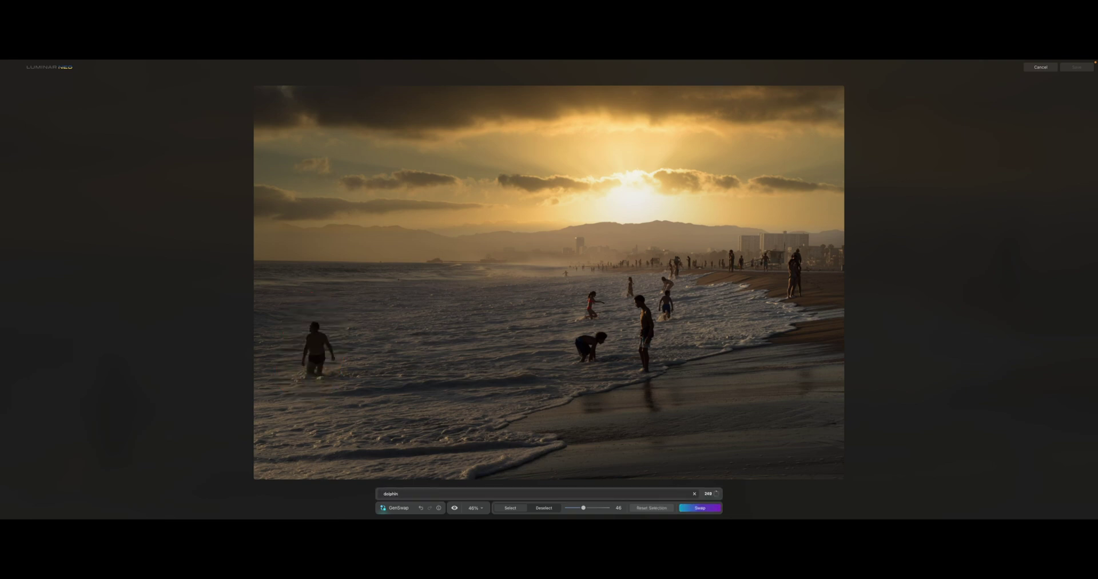
key("Return")
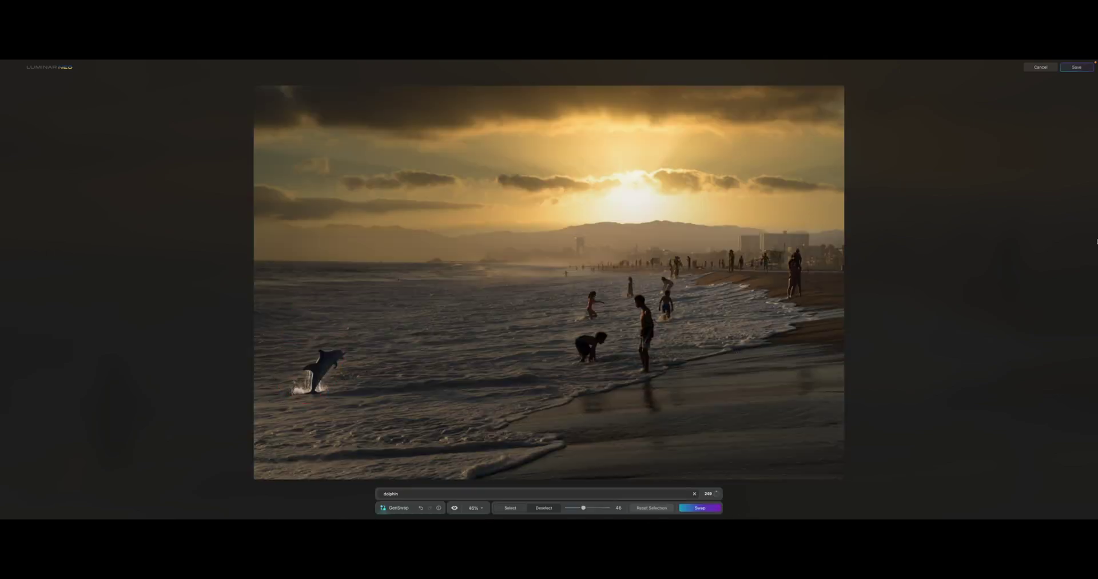
Compare the generated dolphin with the original wading person and save the swap.
left_click(421, 507)
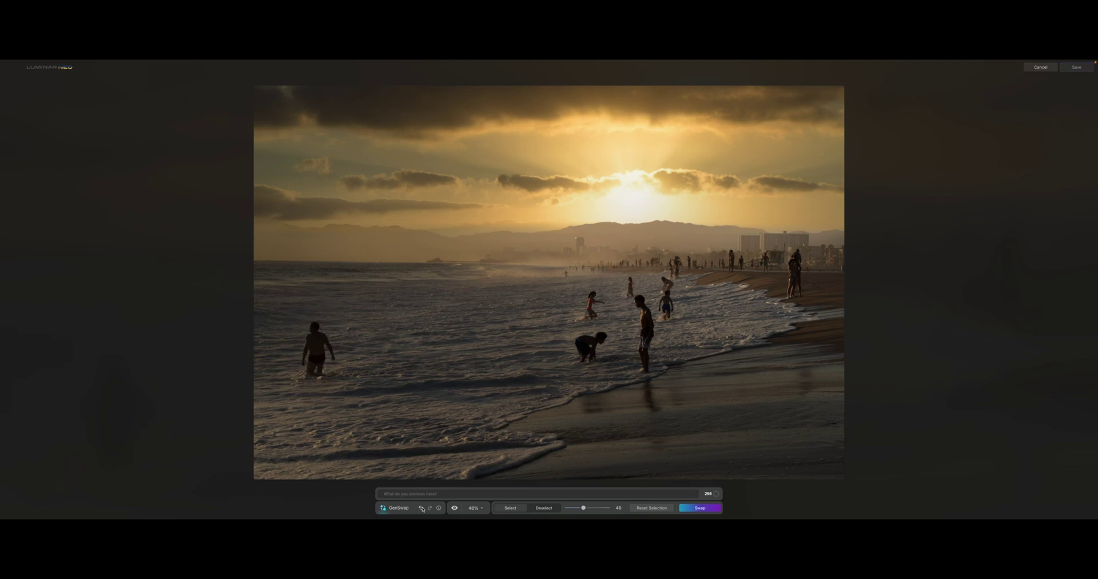
left_click(430, 508)
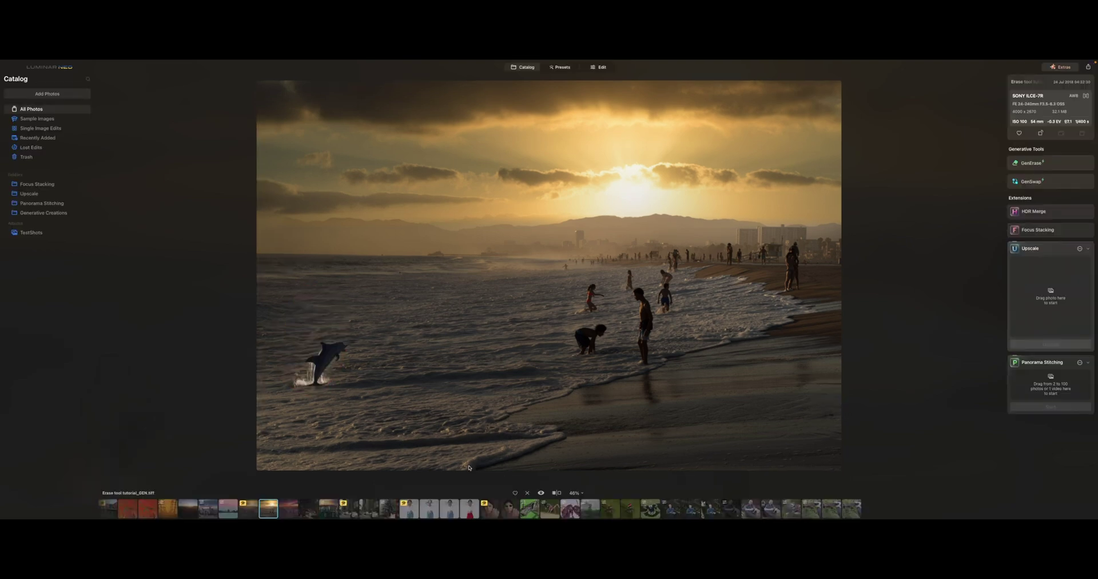
Reopen the dolphin photo in GenSwap and swap a horizontal strip along the distant shoreline below the mountains using "factory buildings".
left_click(1049, 182)
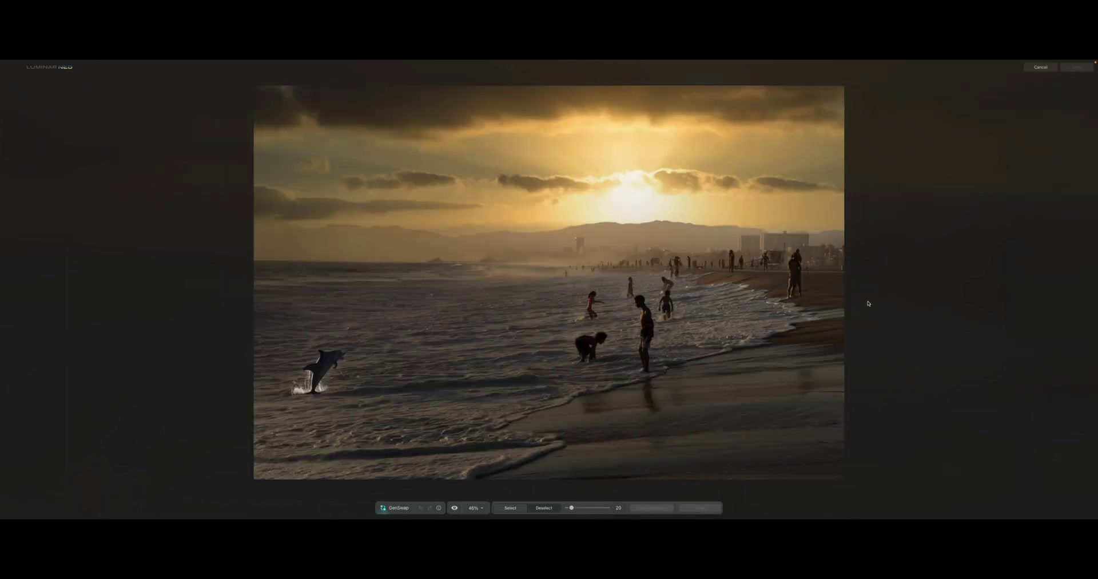
left_click_drag(580, 507, 586, 508)
left_click_drag(586, 507, 577, 507)
mouse_move(614, 246)
left_mouse_down()
mouse_move(566, 248)
mouse_move(664, 243)
mouse_move(501, 247)
left_mouse_up()
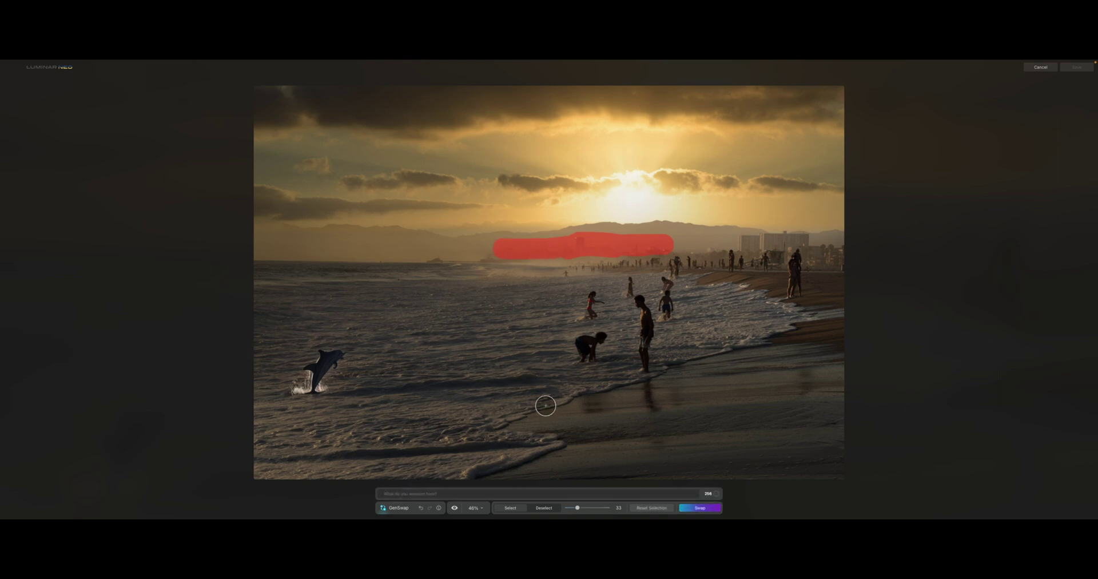
left_click(524, 493)
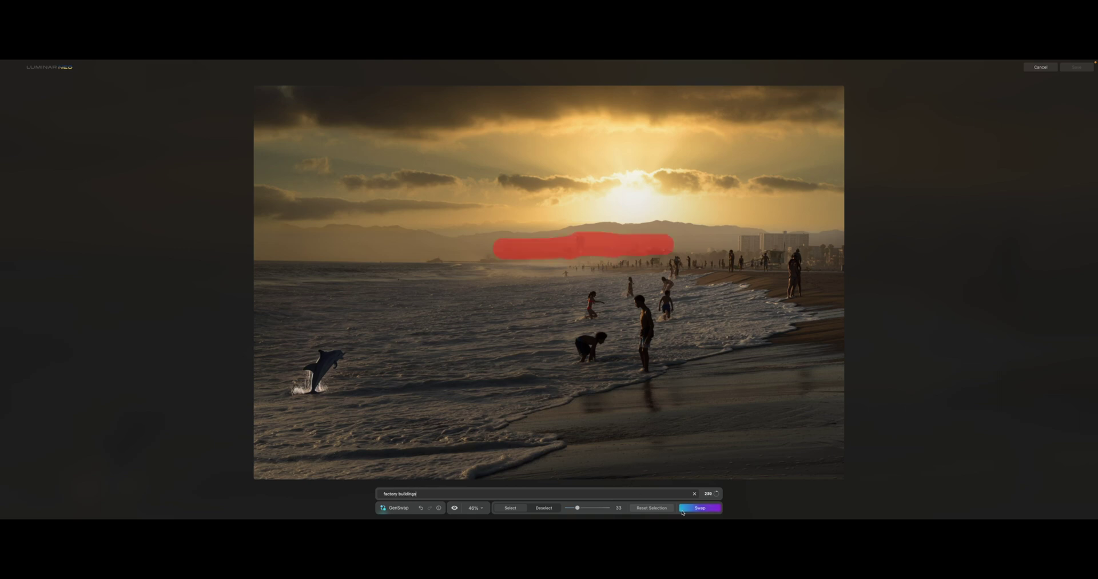
left_click(700, 508)
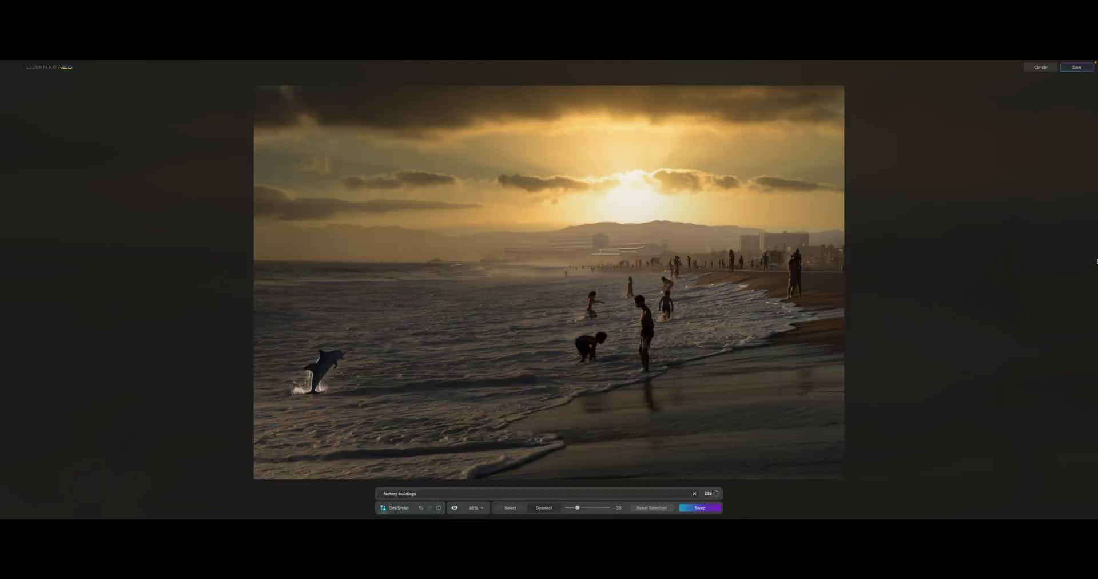
Compare the generated factory buildings with the original shoreline by undoing and redoing the swap.
left_click(421, 507)
left_click(429, 507)
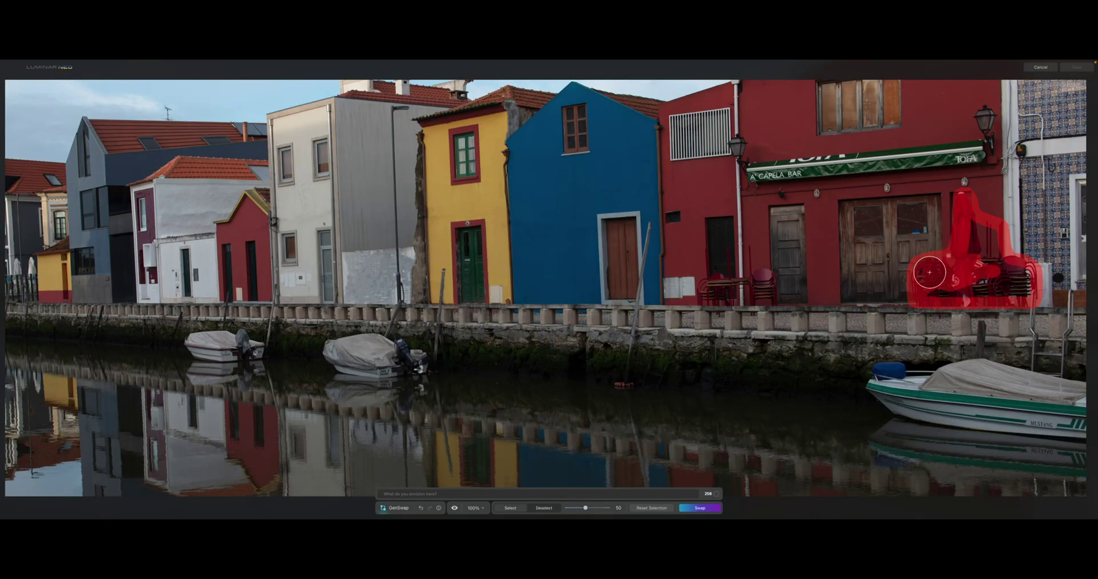
Mask the area before the red building's right end in the canal photo, swap it using "hot dog stand", and generate another variation.
mouse_move(929, 272)
left_mouse_down()
mouse_move(1018, 284)
mouse_move(983, 285)
mouse_move(1008, 283)
mouse_move(1017, 263)
mouse_move(1015, 196)
mouse_move(1005, 189)
mouse_move(934, 200)
mouse_move(922, 279)
mouse_move(915, 205)
mouse_move(935, 254)
mouse_move(960, 207)
mouse_move(995, 211)
mouse_move(1016, 263)
mouse_move(1028, 222)
mouse_move(1020, 269)
mouse_move(960, 271)
mouse_move(1004, 284)
left_mouse_up()
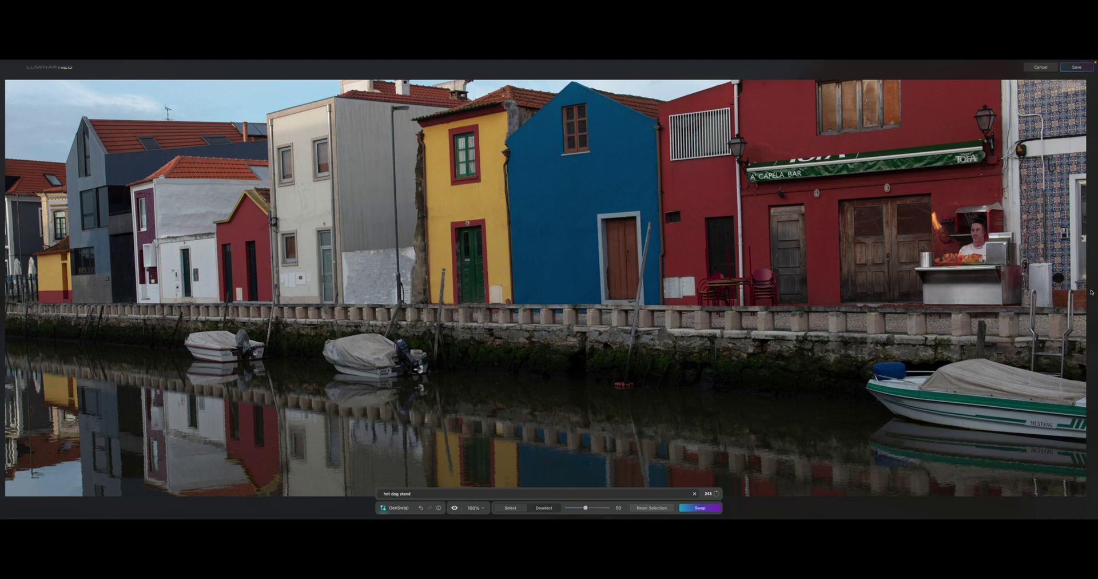
left_click(717, 507)
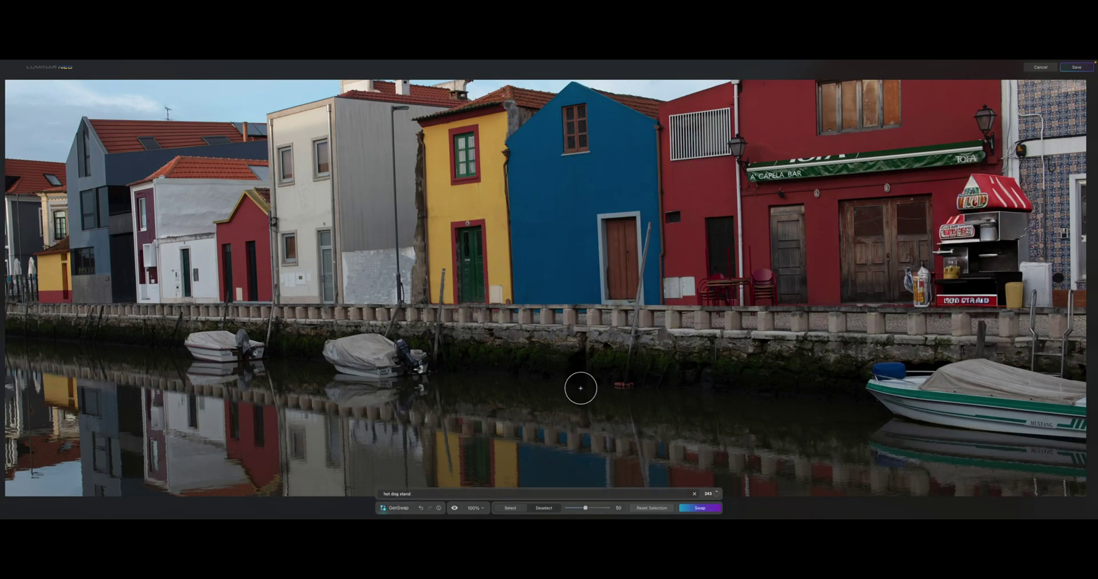
Compare the hot dog stand with the original canal scene across the whole photo and save the swap.
left_click(475, 508)
left_click(483, 442)
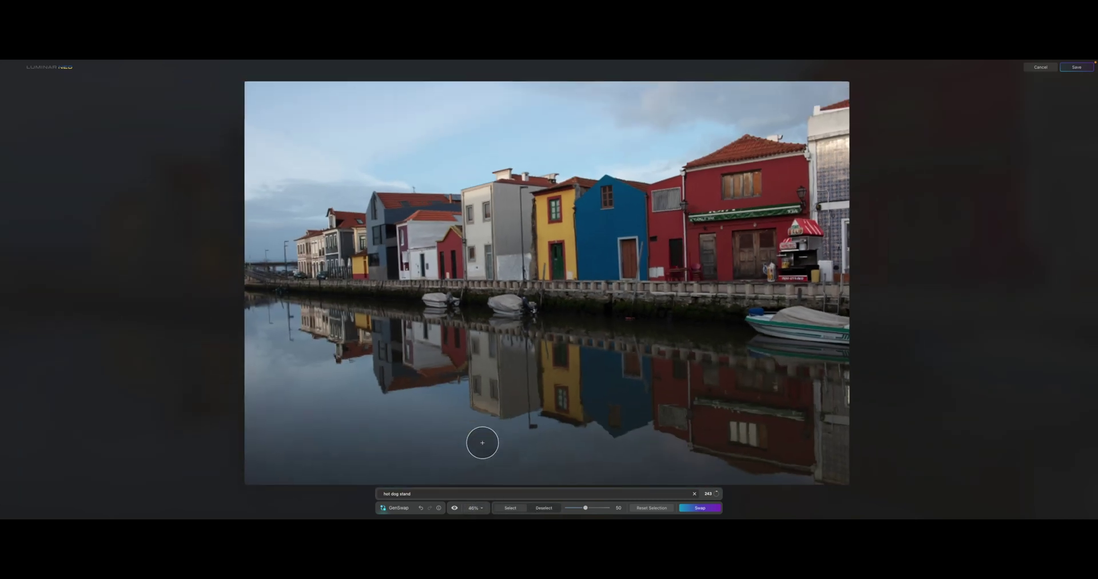
left_click(421, 508)
left_click(430, 508)
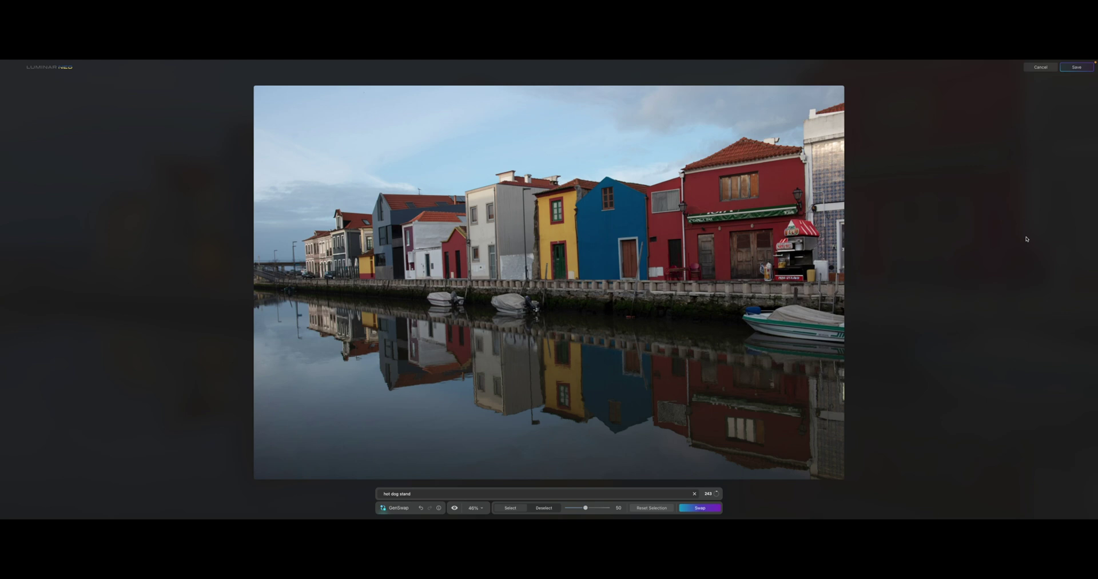
left_click(1077, 68)
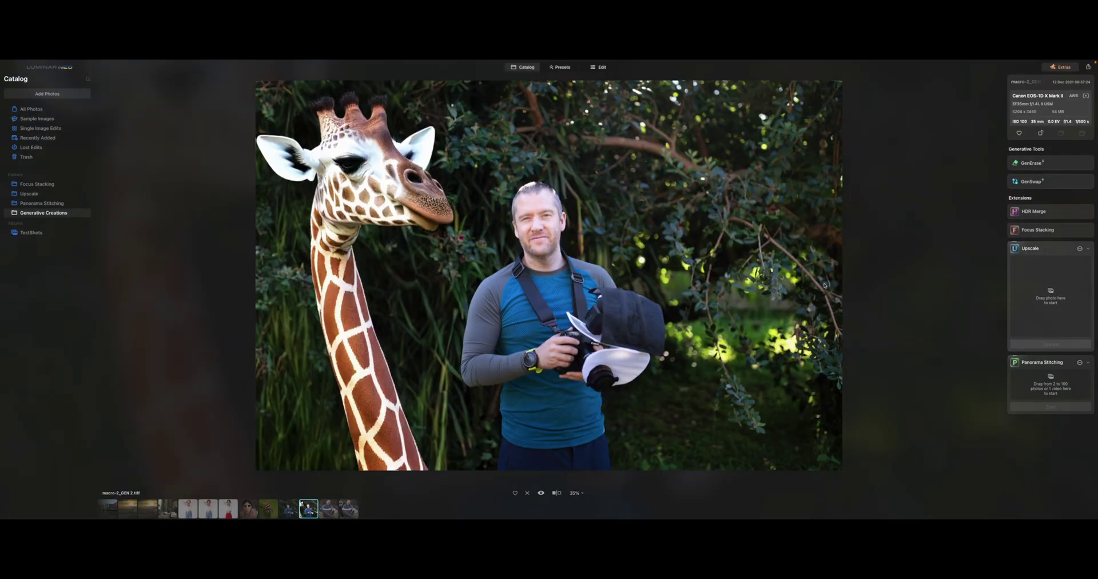